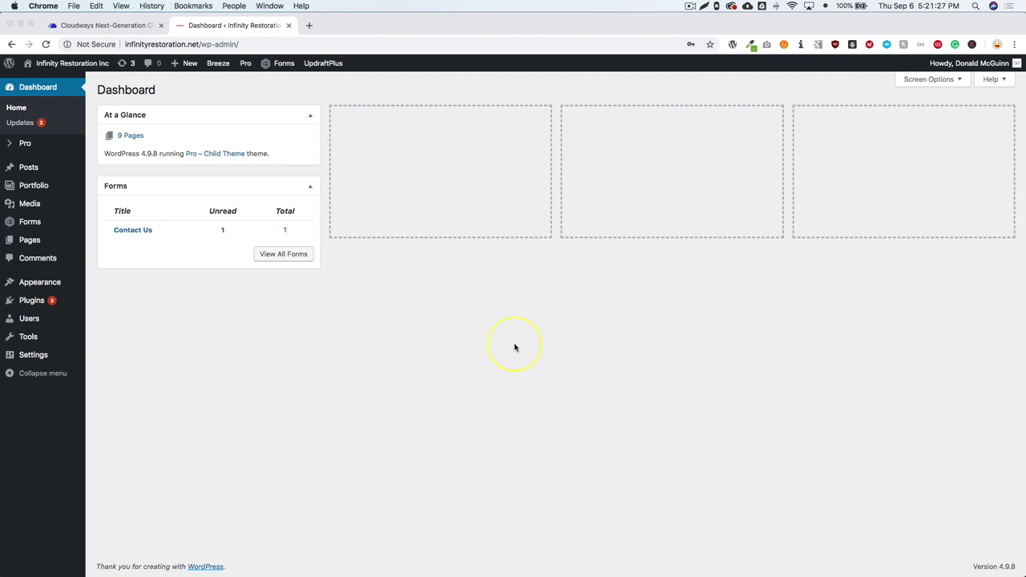
Step: Switch to Cloudways and review the domains listed for the Infinity Restoration app's Let's Encrypt SSL certificate
click(454, 328)
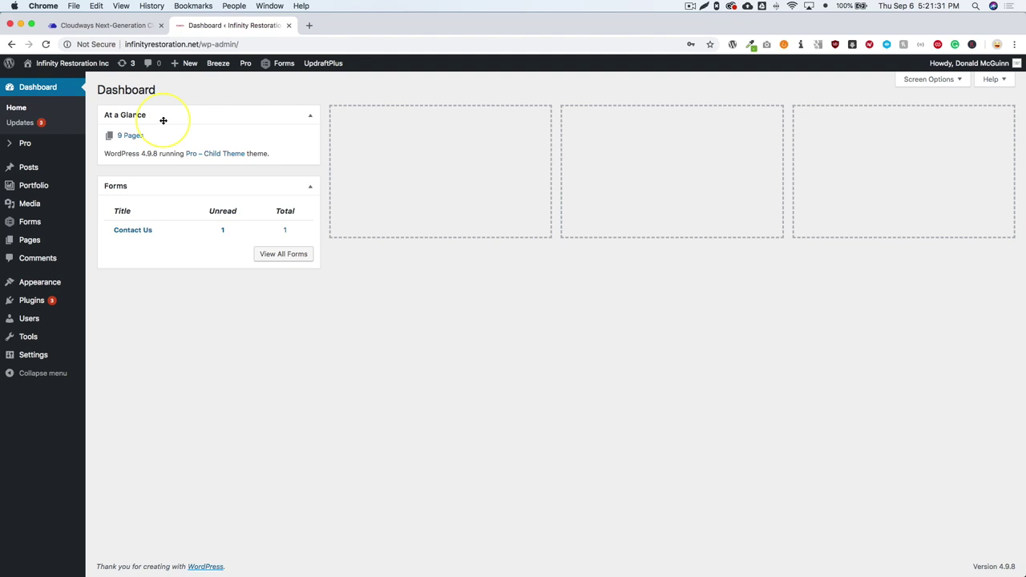
click(124, 26)
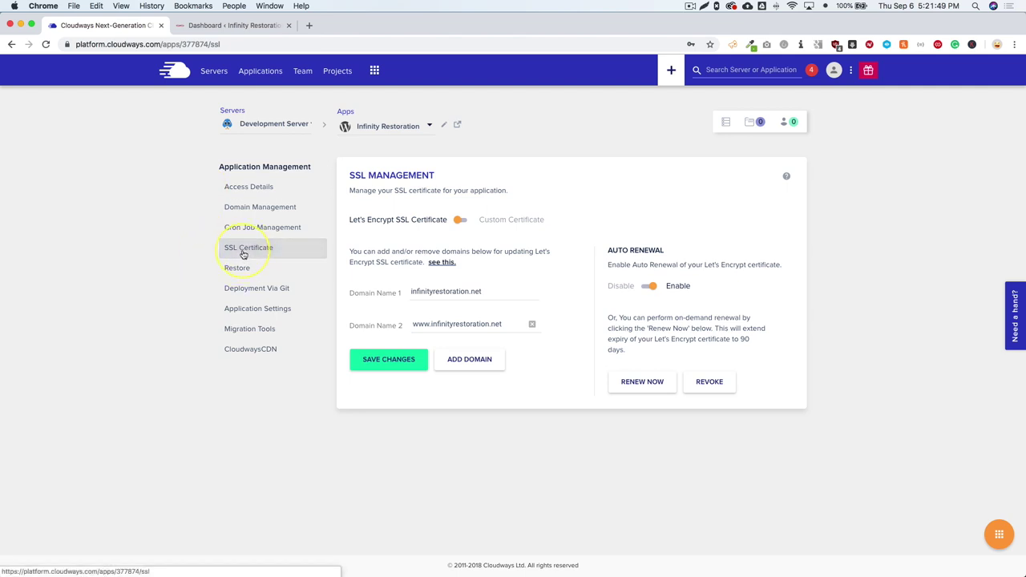
drag(486, 293, 403, 292)
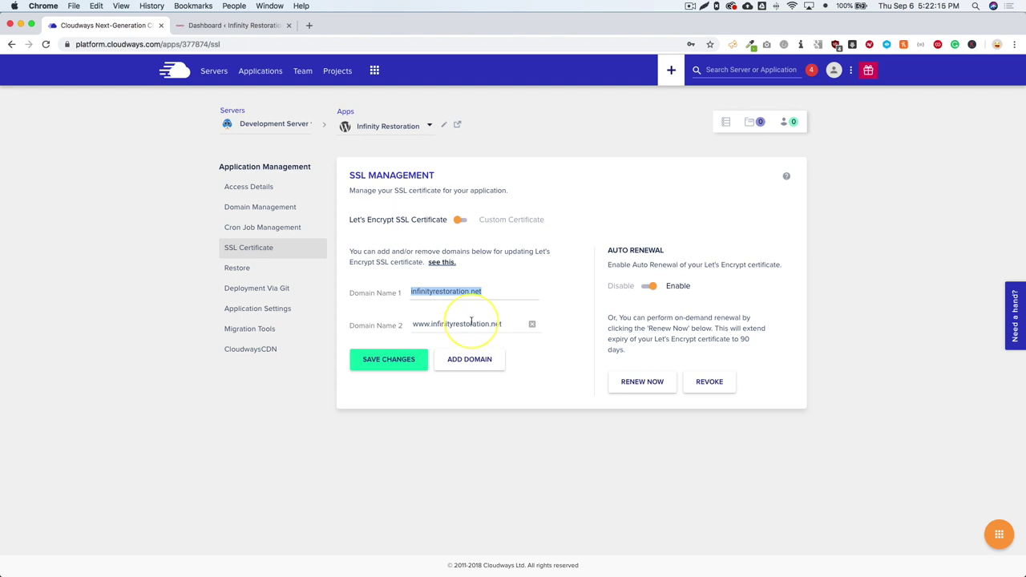
click(480, 292)
drag(480, 292, 405, 293)
click(179, 136)
Step: Return to the WordPress admin and open the live Infinity Restoration site in a separate tab to check its connection security
click(228, 25)
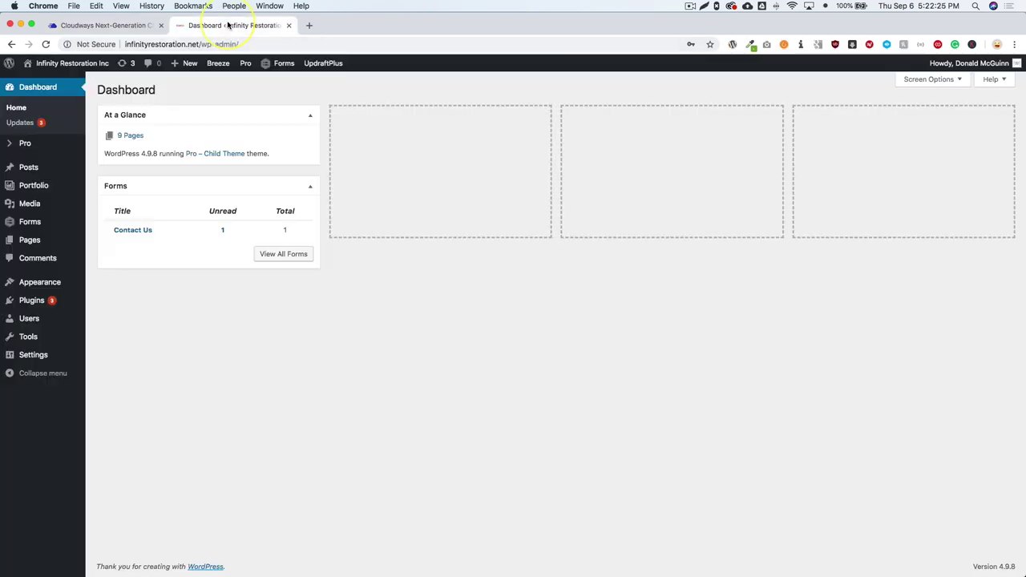
super+click(91, 63)
click(322, 25)
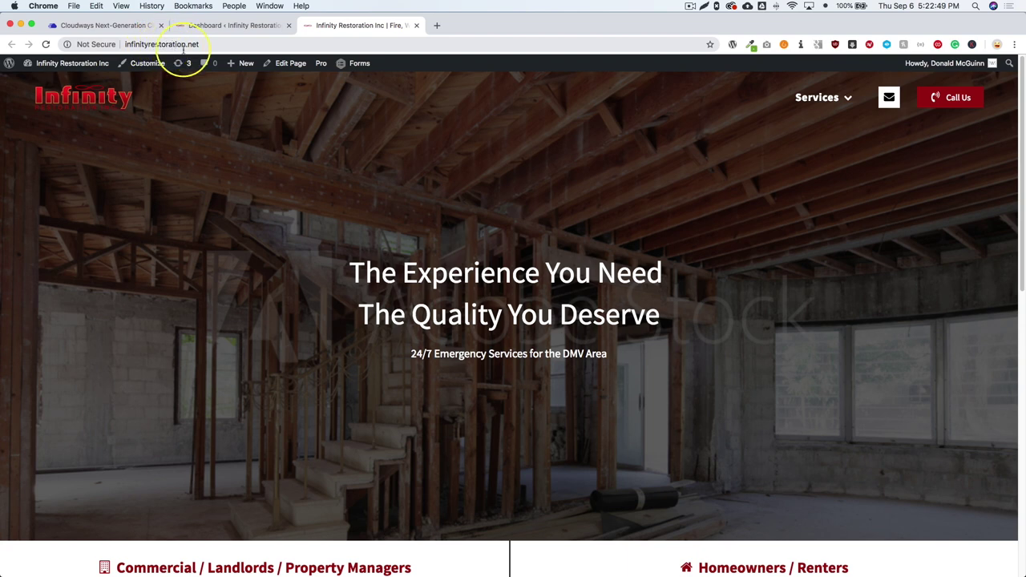
click(240, 27)
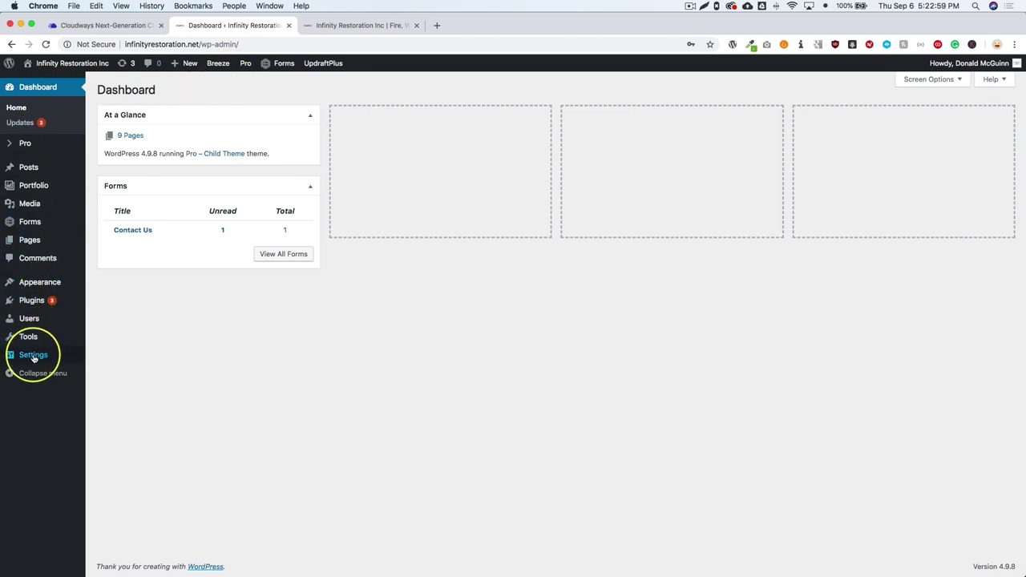
mouse_move(39, 358)
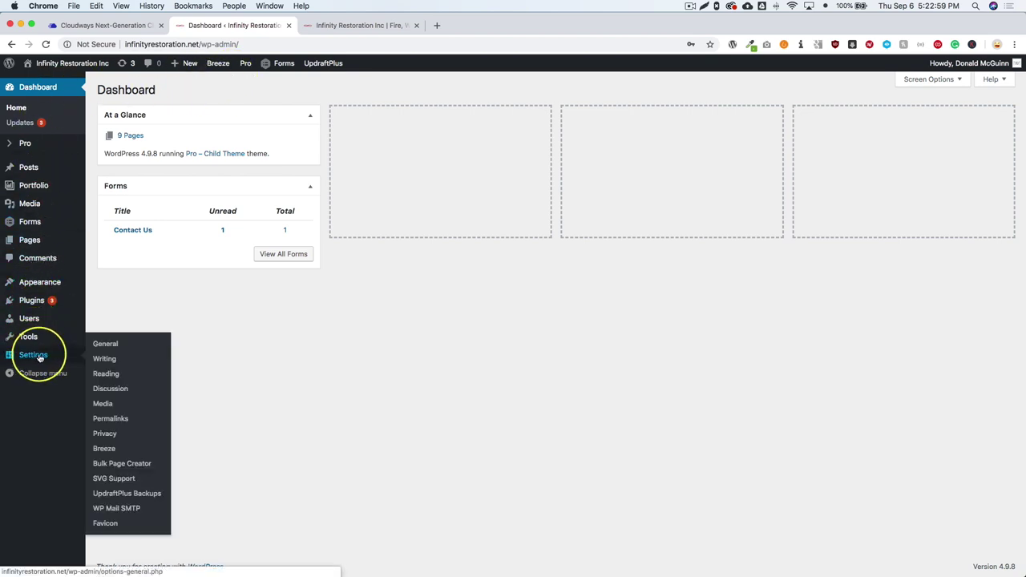
click(114, 346)
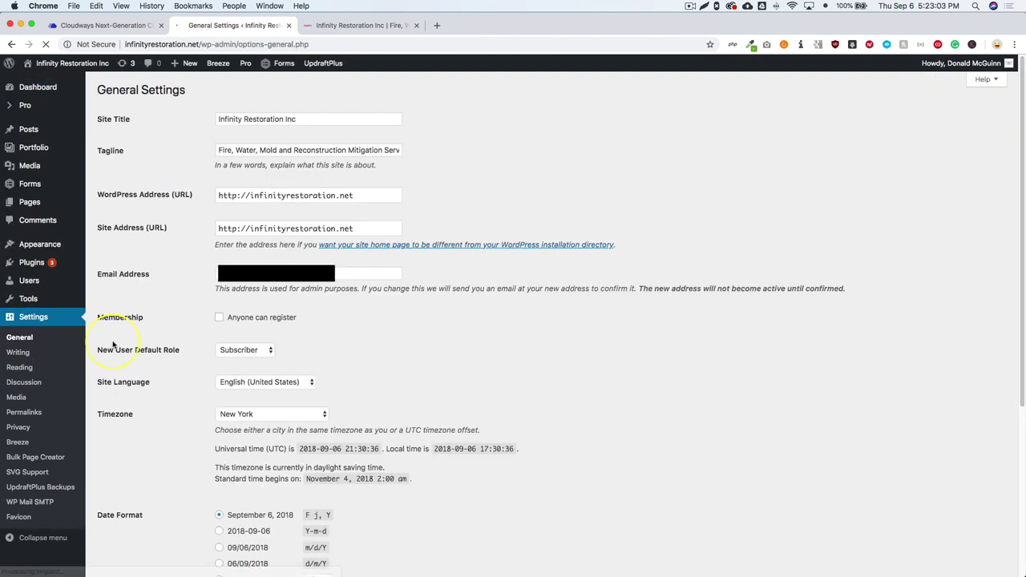
drag(359, 196, 211, 199)
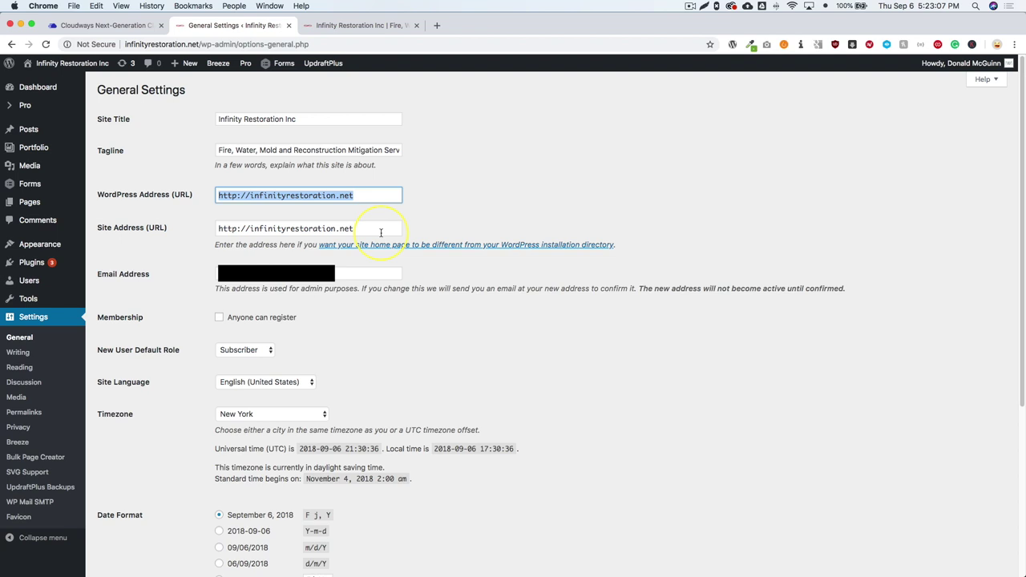
drag(354, 228, 202, 238)
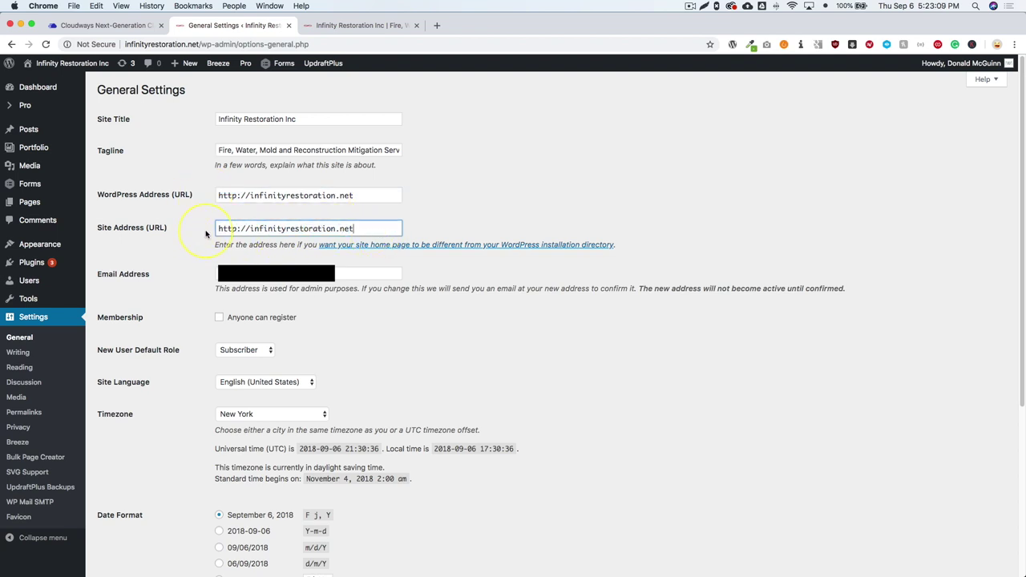
click(205, 238)
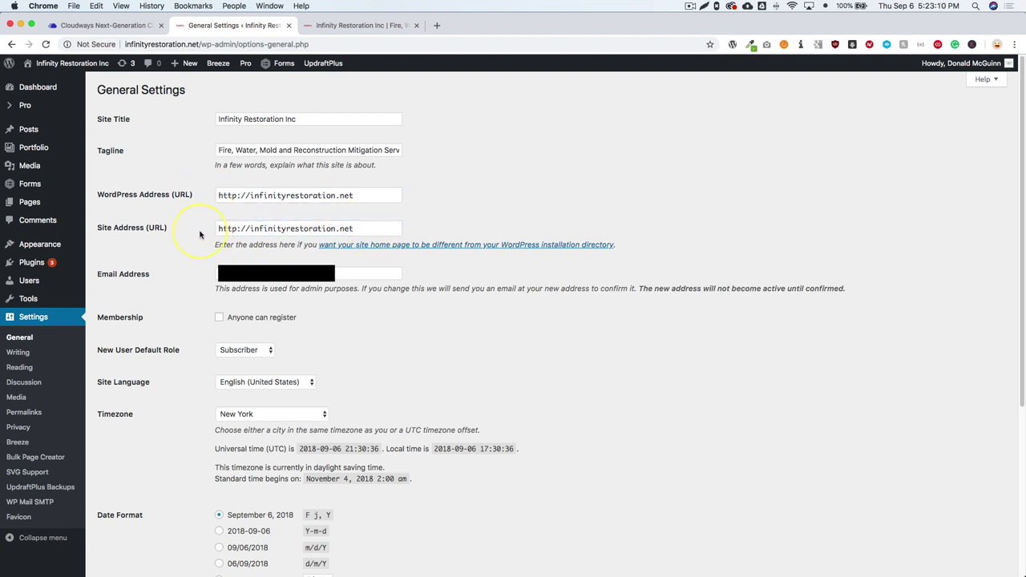
click(236, 195)
text(s)
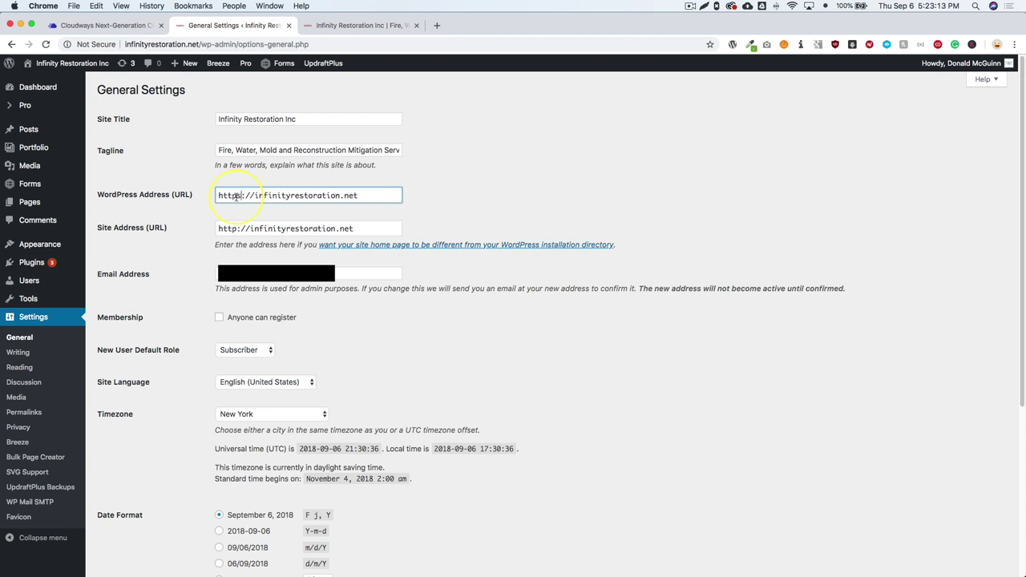
click(236, 228)
text(s)
click(192, 232)
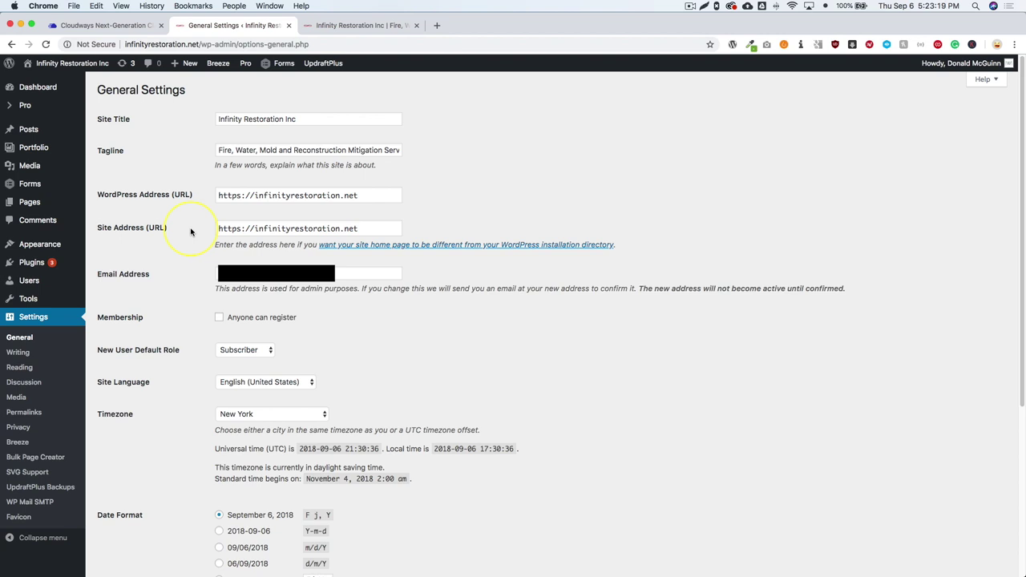
Step: Check both https addresses, save the general settings, and log back in to the WordPress admin
drag(377, 195, 172, 199)
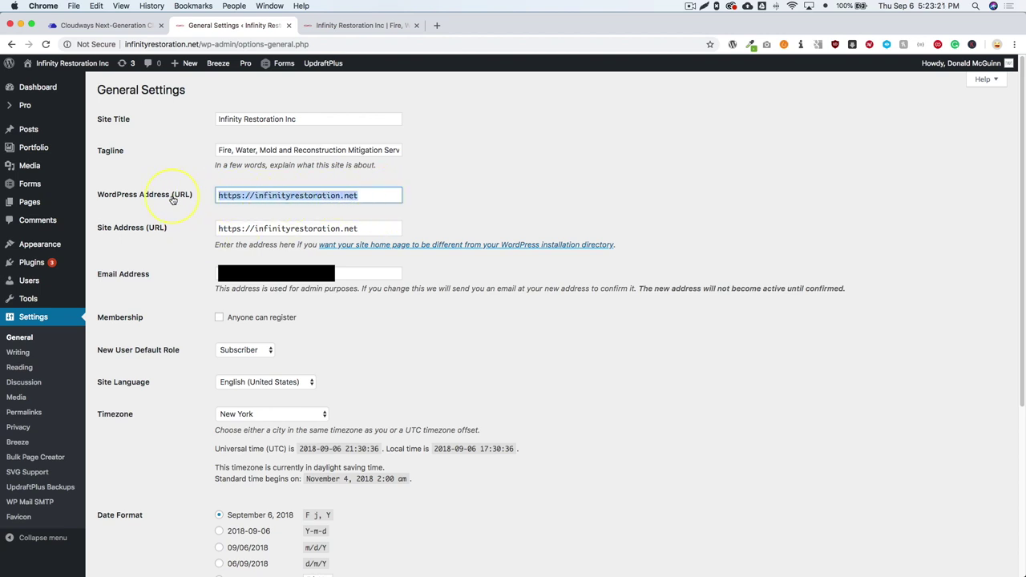
drag(368, 228, 204, 230)
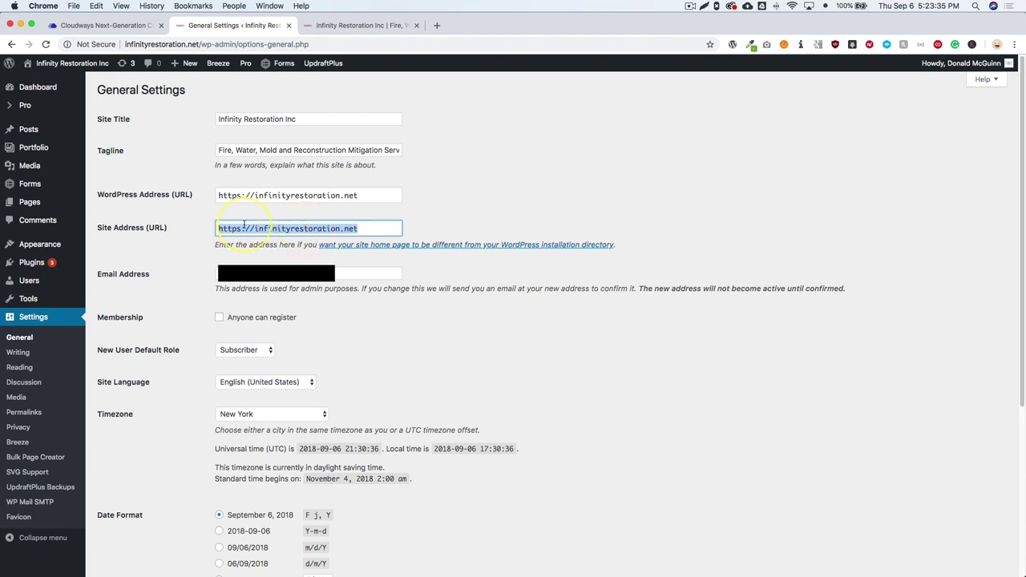
click(239, 195)
click(242, 229)
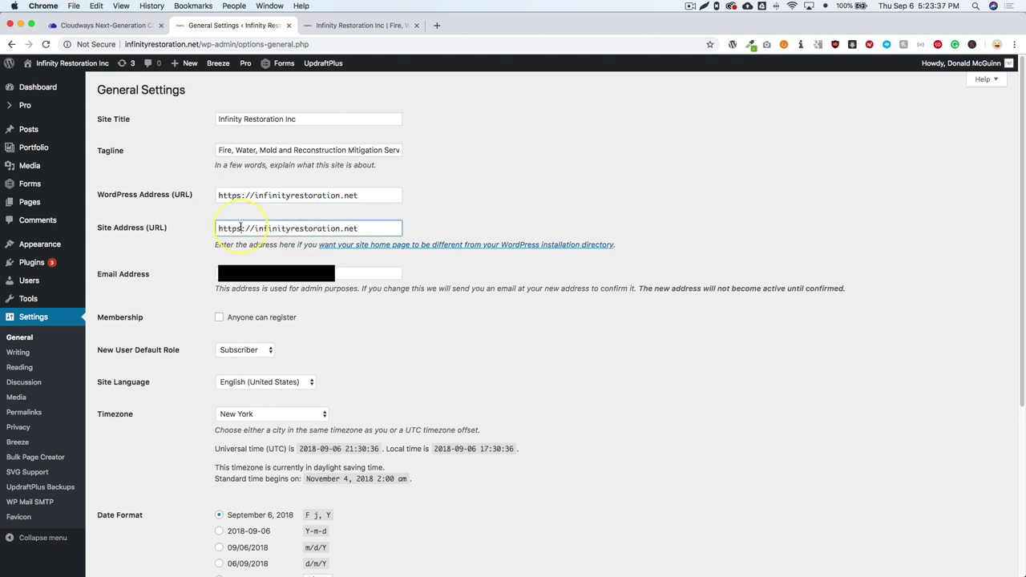
scroll(160, 281, down, 5)
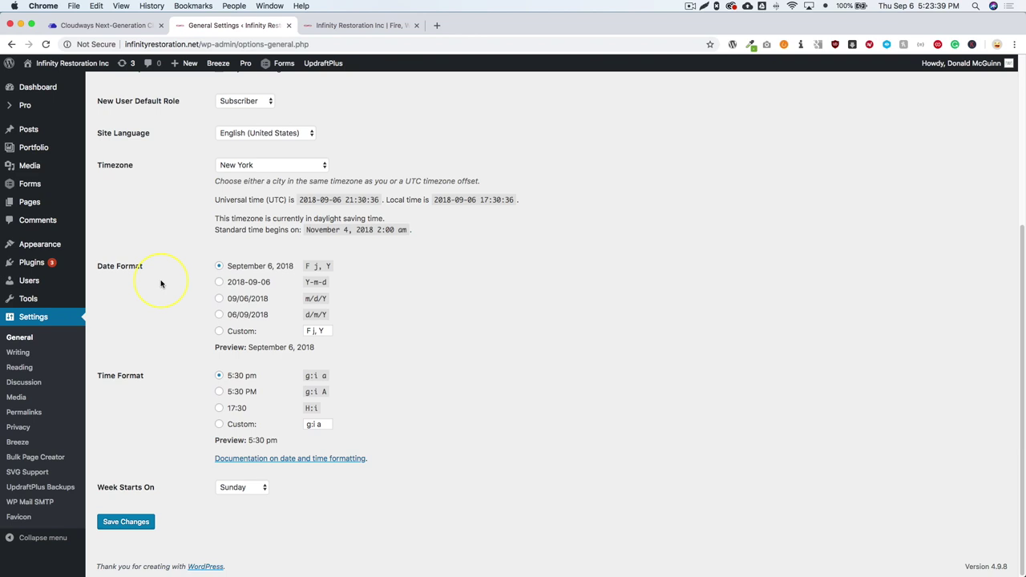
click(126, 521)
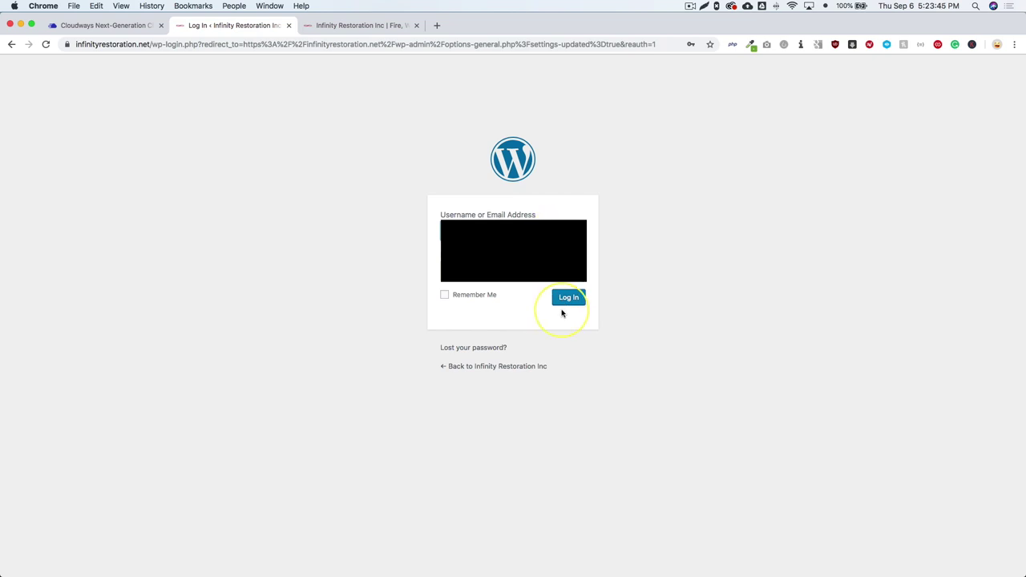
click(568, 298)
click(569, 299)
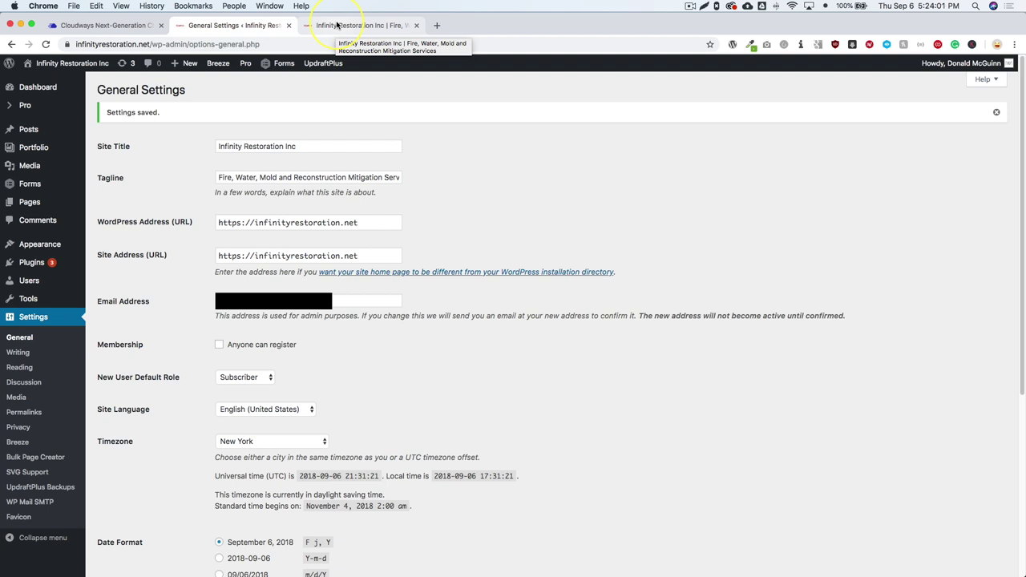
click(336, 25)
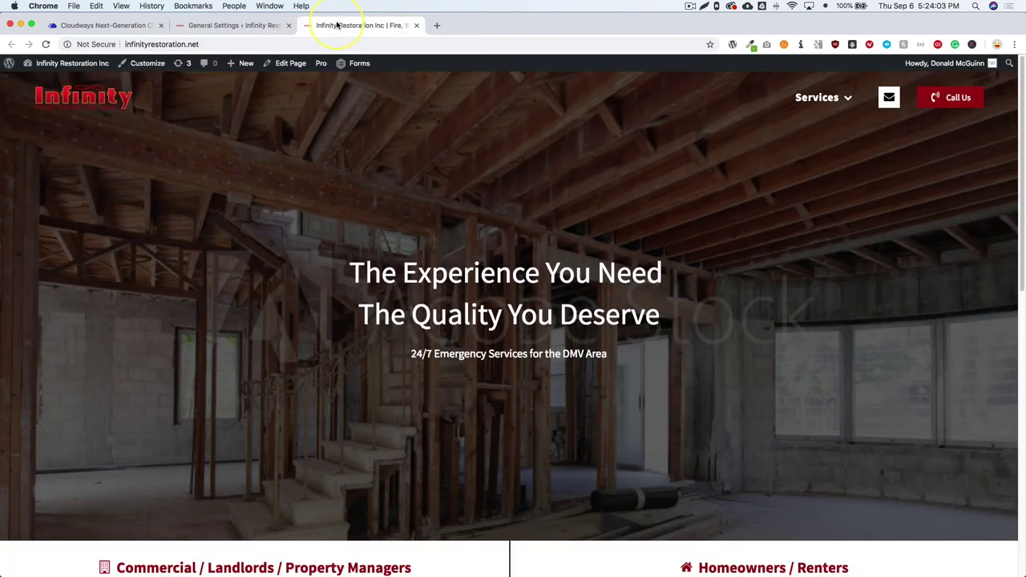
key(super+r)
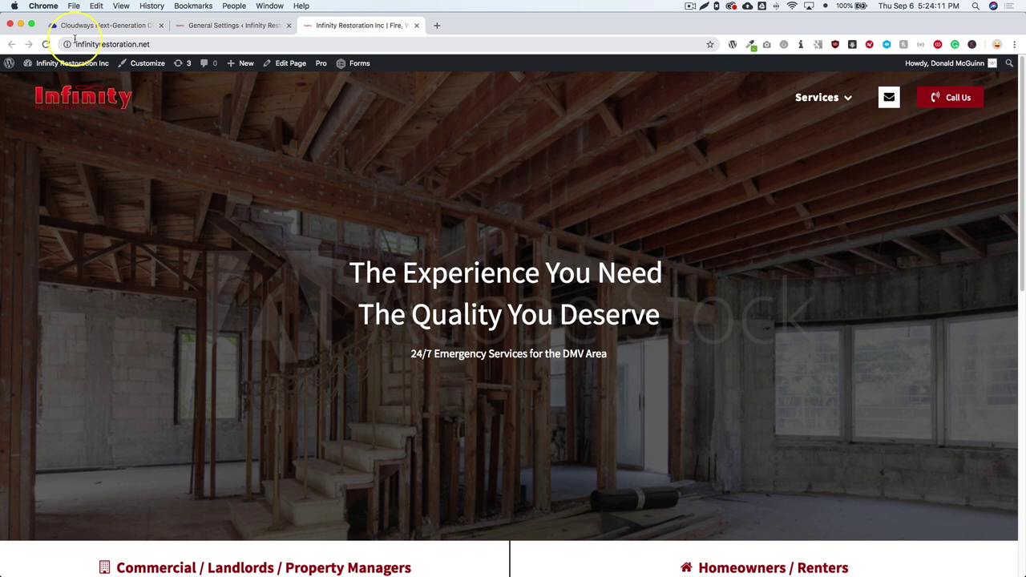
click(78, 44)
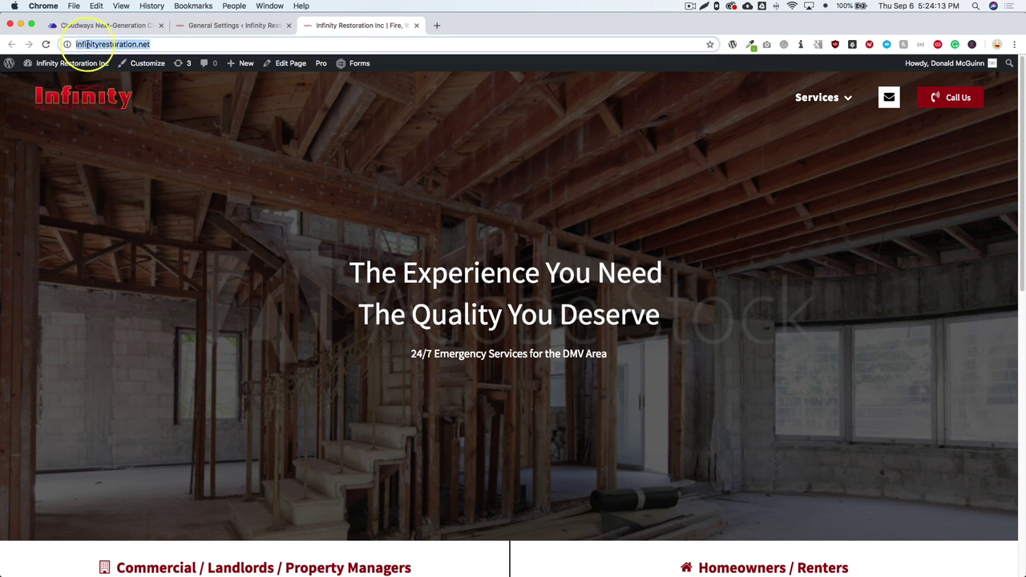
click(102, 46)
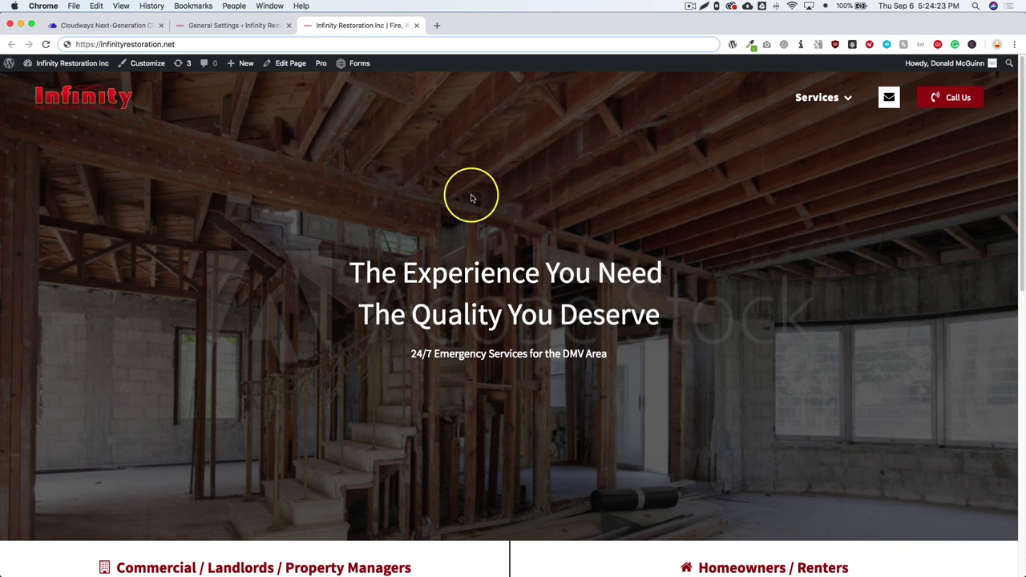
scroll(285, 220, down, 2)
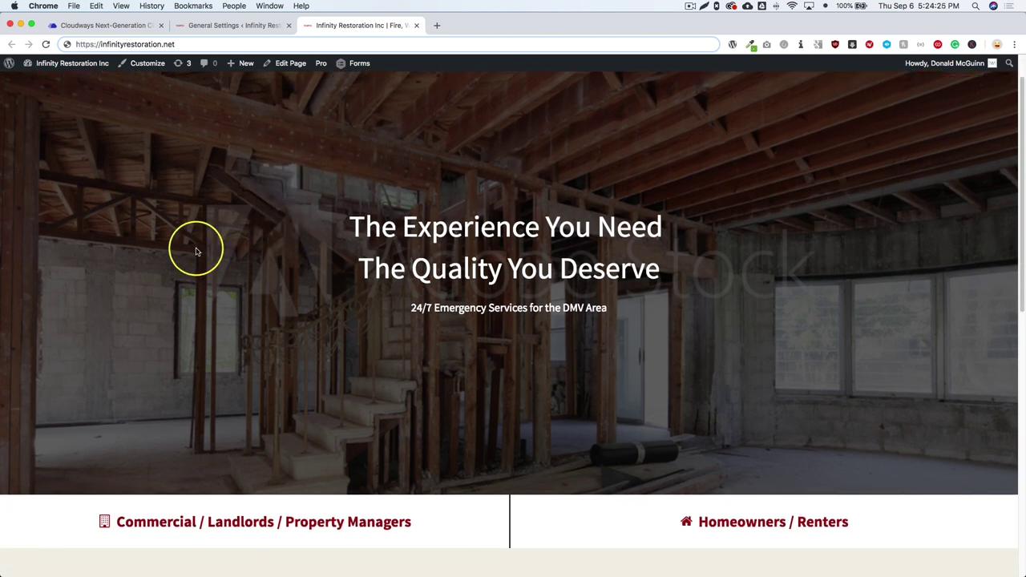
scroll(199, 251, down, 4)
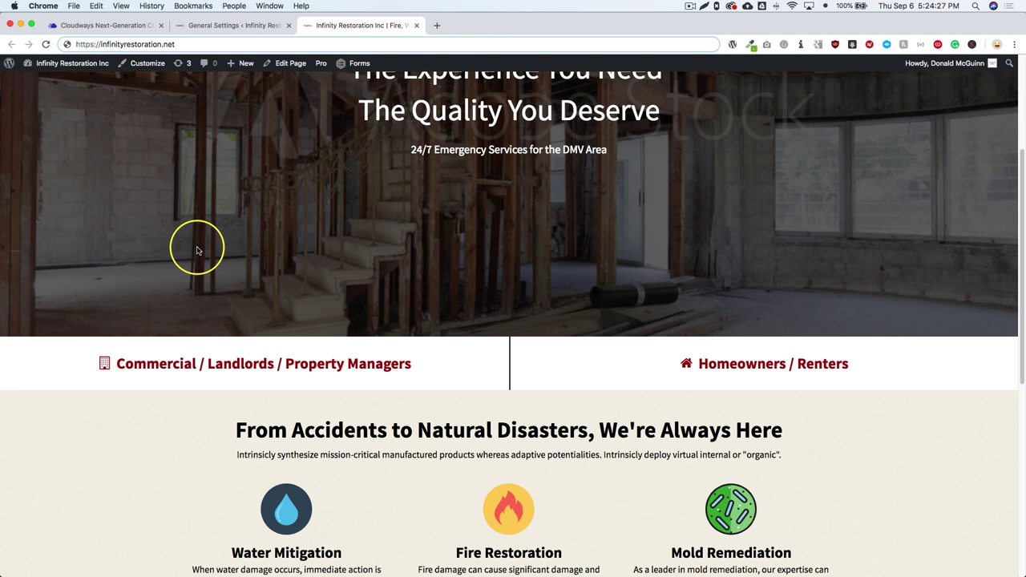
scroll(198, 249, up, 5)
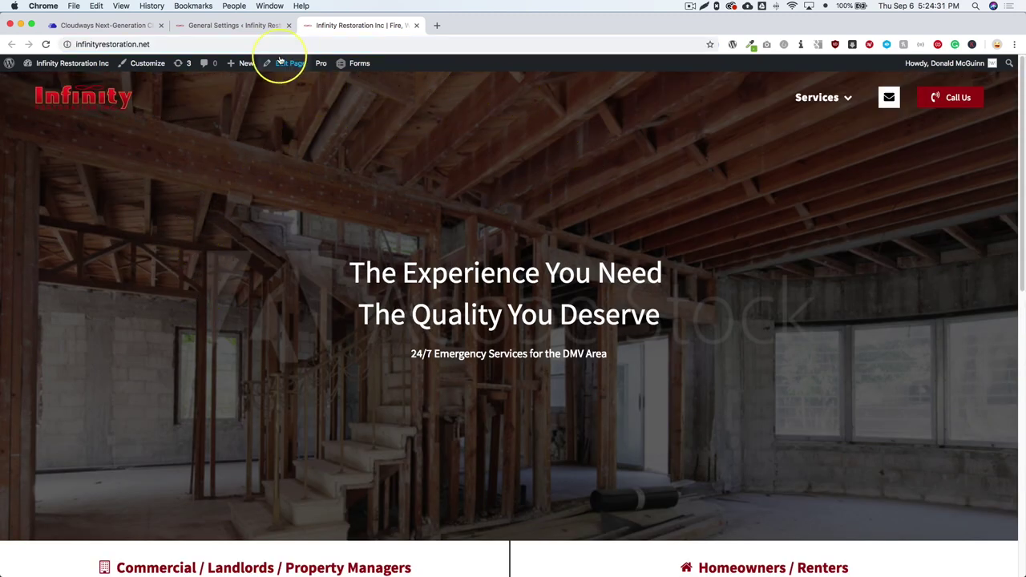
Step: Search the WordPress plugin directory for "better search replace", then install and activate the Better Search Replace plugin
click(242, 25)
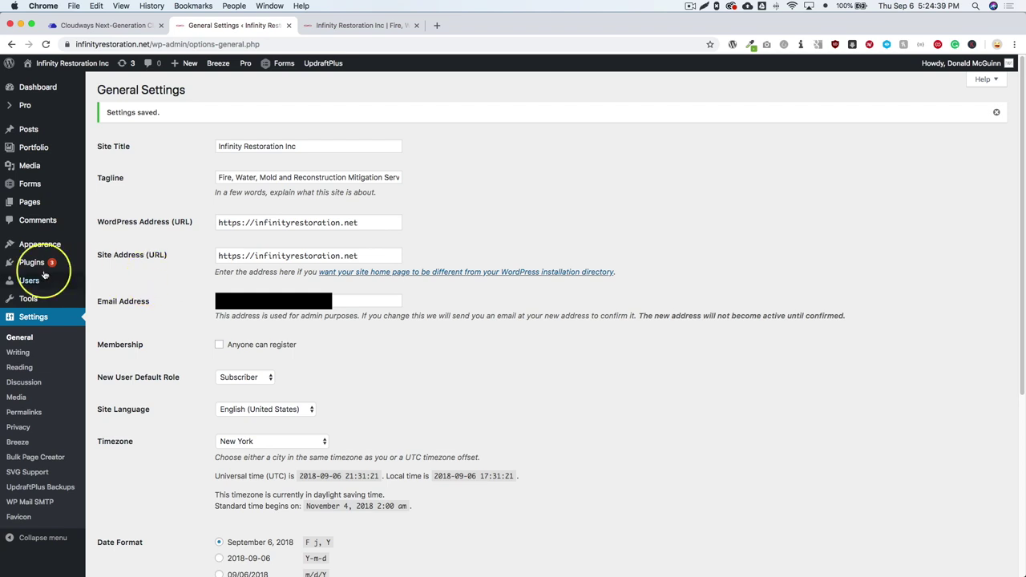
mouse_move(32, 297)
mouse_move(32, 263)
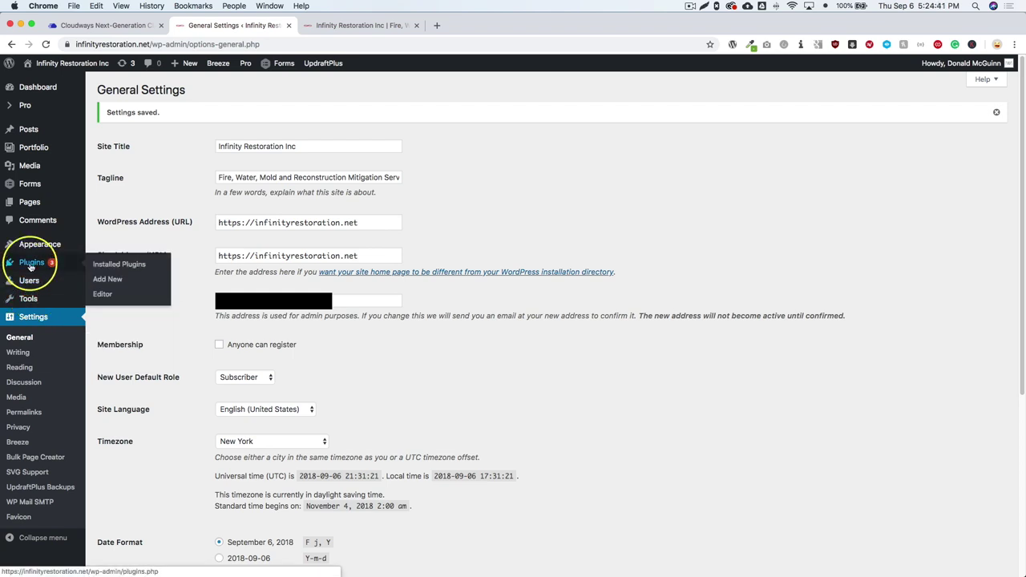
click(99, 280)
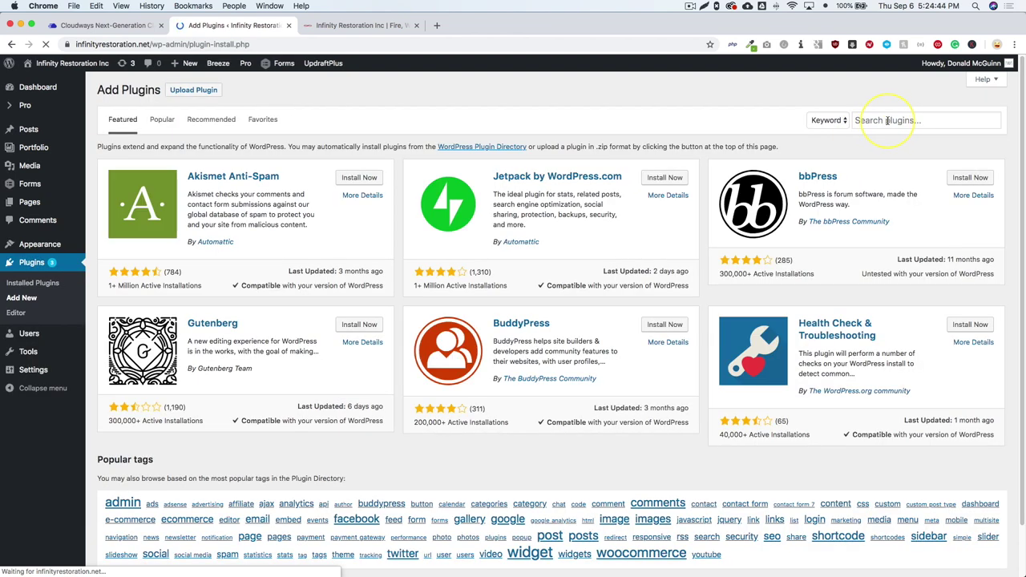
click(888, 120)
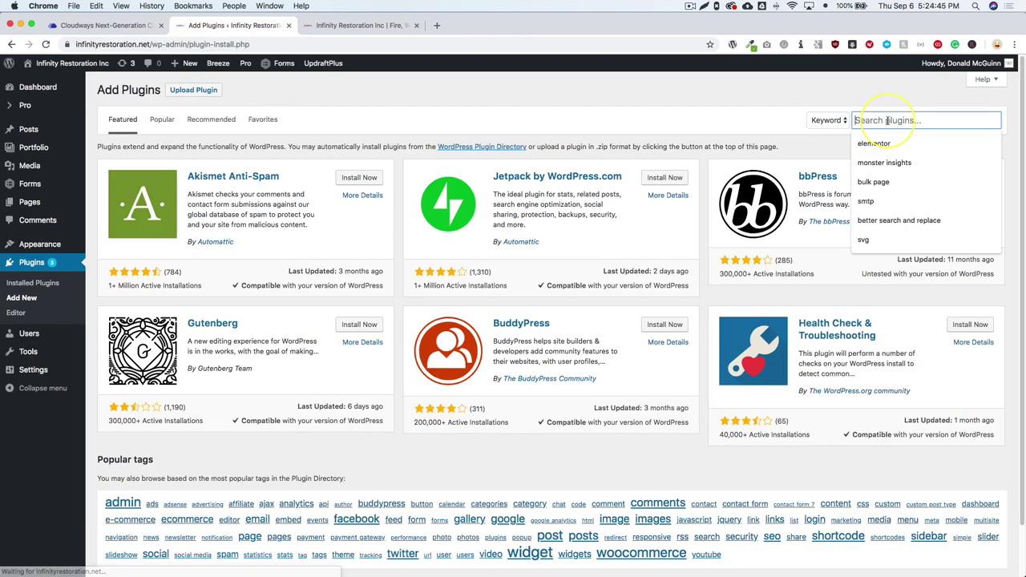
text(better sear)
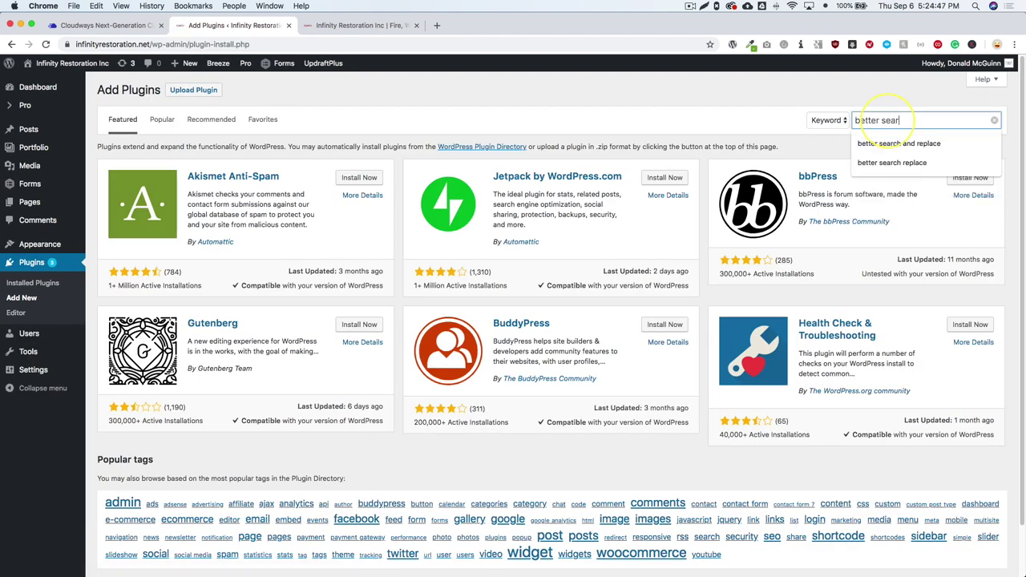
text(ch replace)
key(Return)
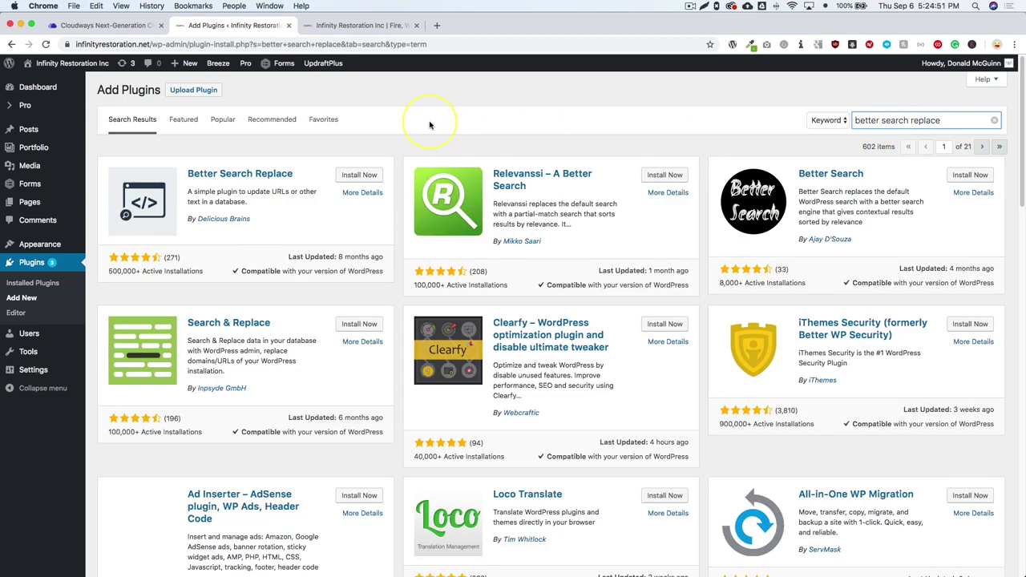
click(359, 175)
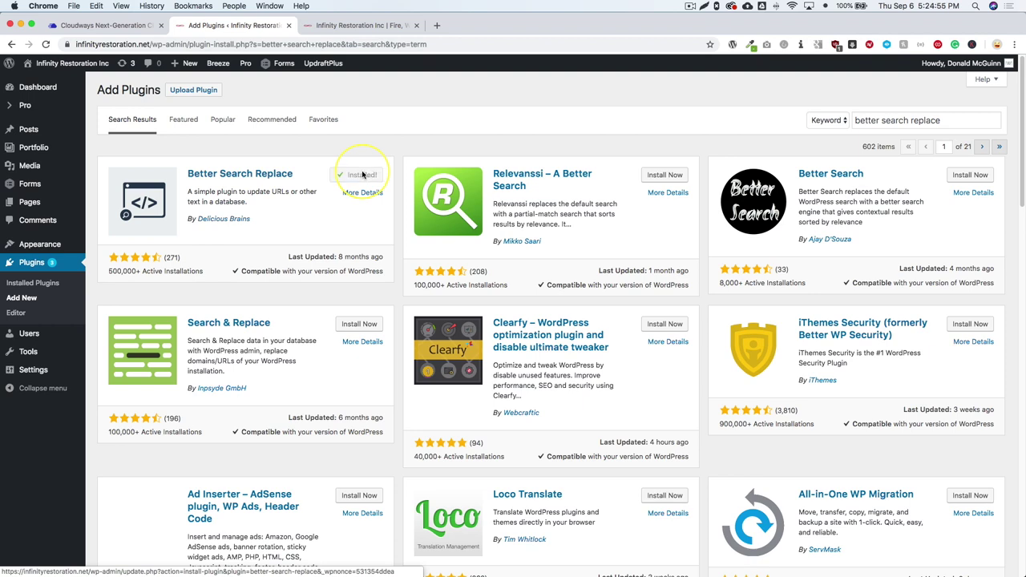
click(364, 175)
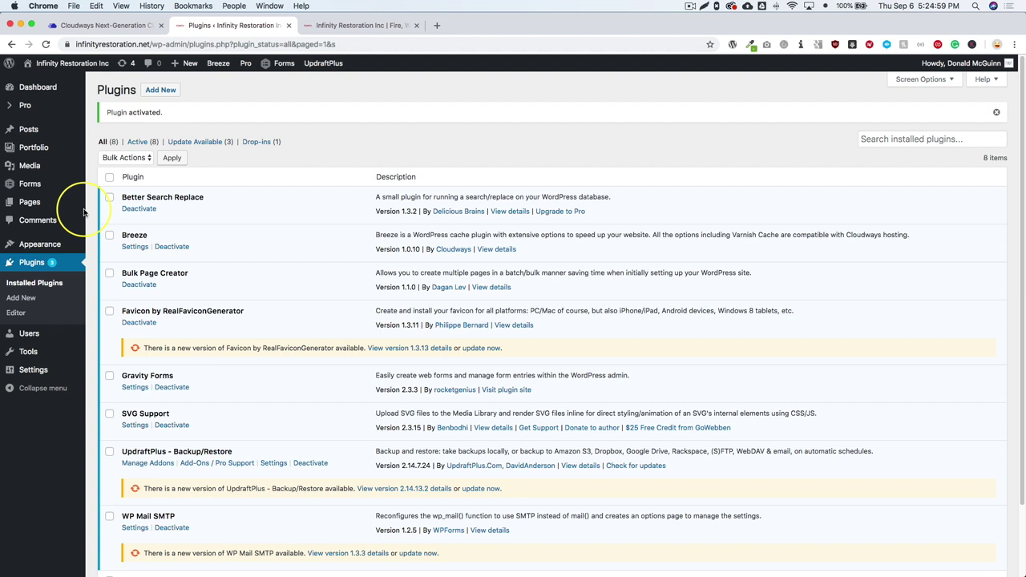
mouse_move(54, 254)
mouse_move(36, 351)
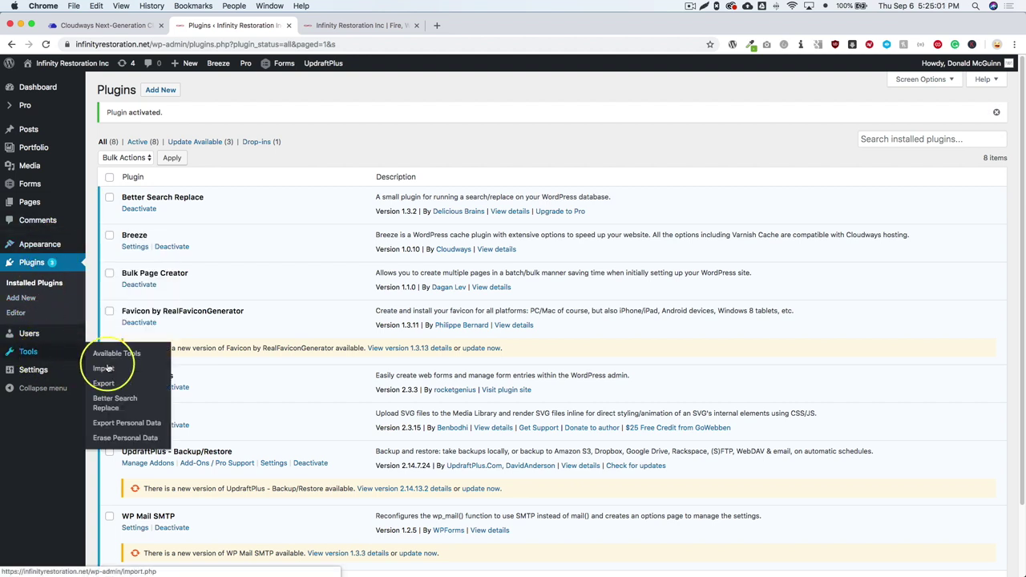
click(118, 407)
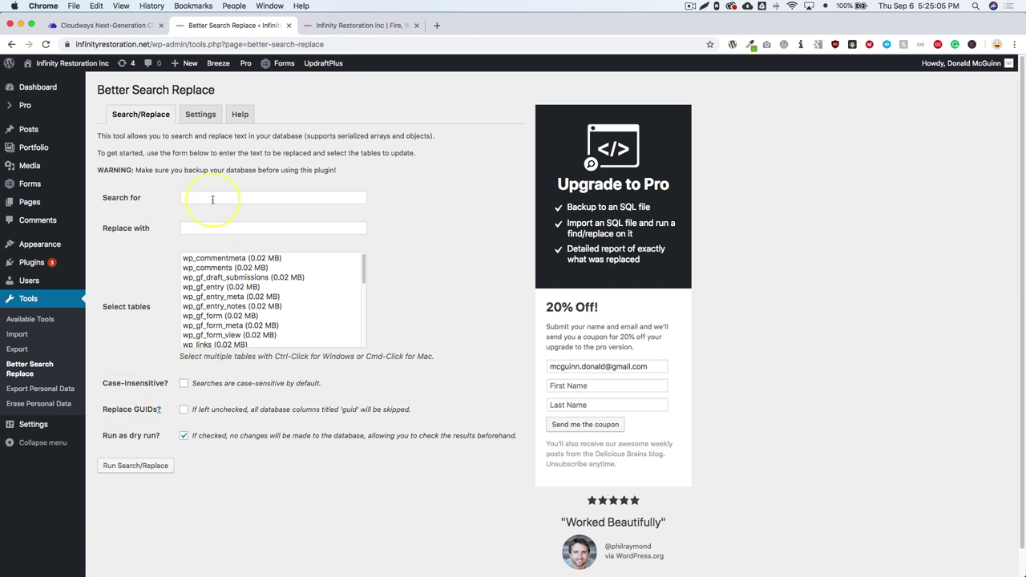
click(212, 199)
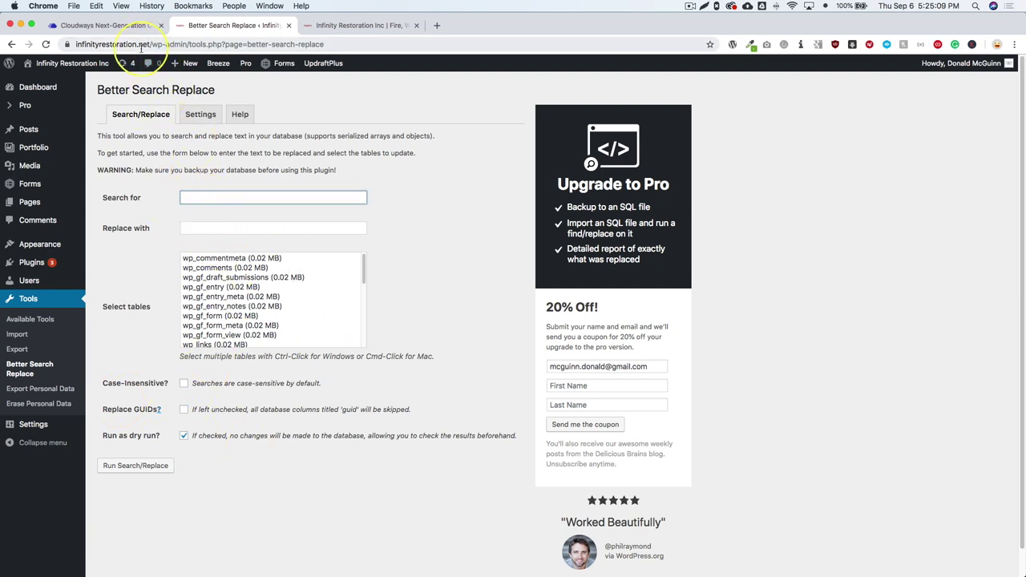
drag(149, 45, 73, 45)
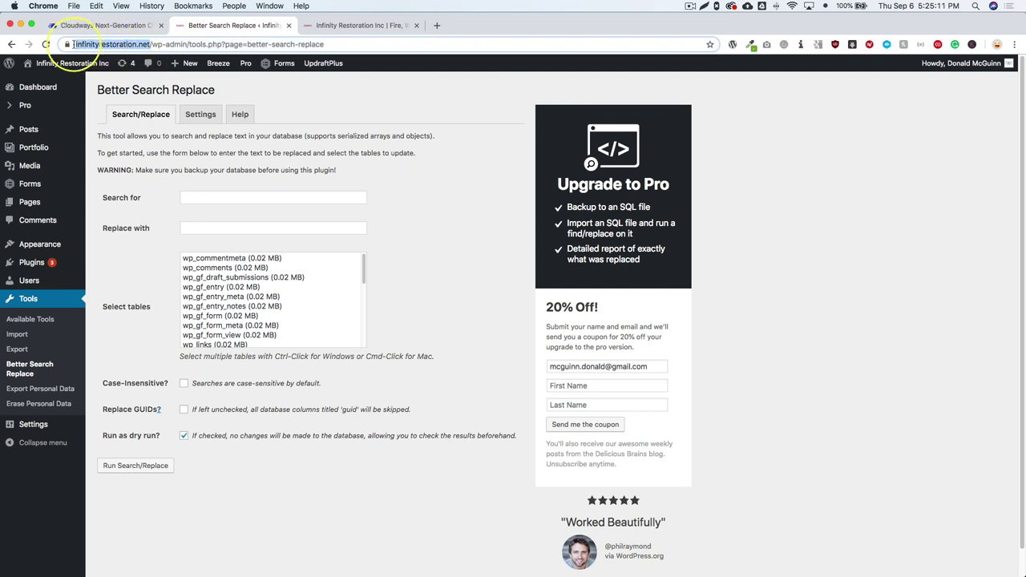
key(super+c)
click(200, 197)
key(super+v)
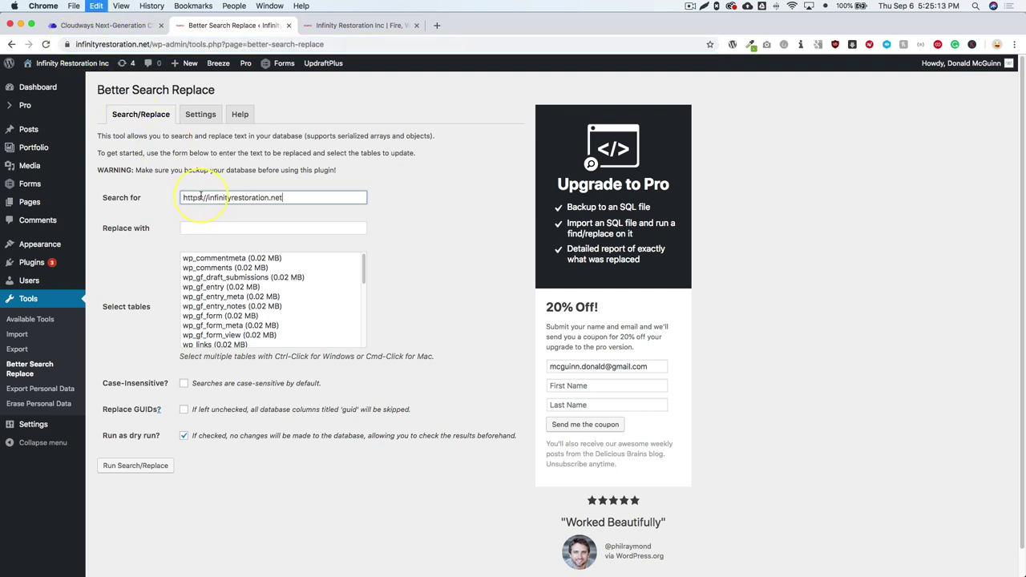
click(210, 229)
key(super+v)
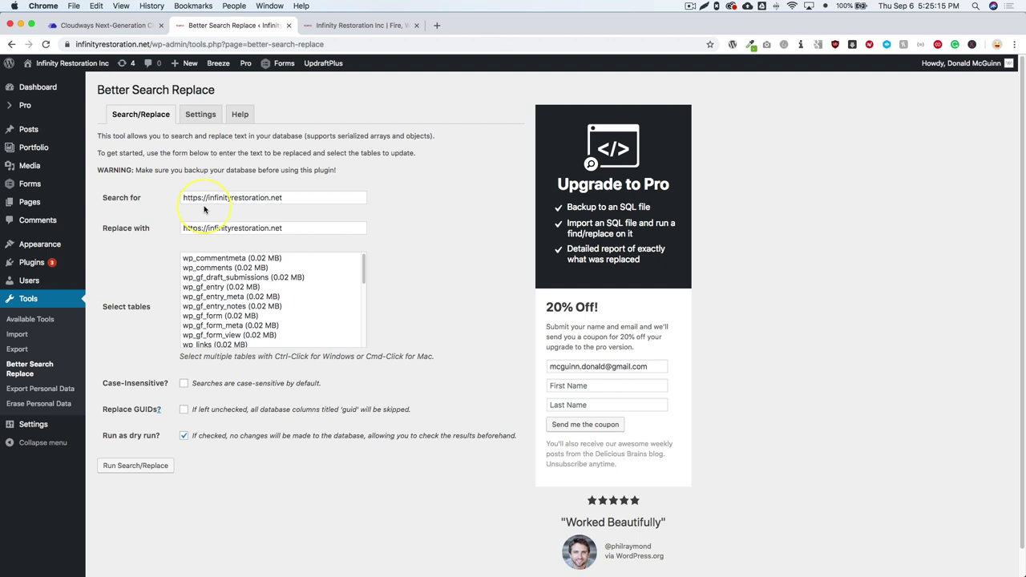
click(201, 198)
key(BackSpace)
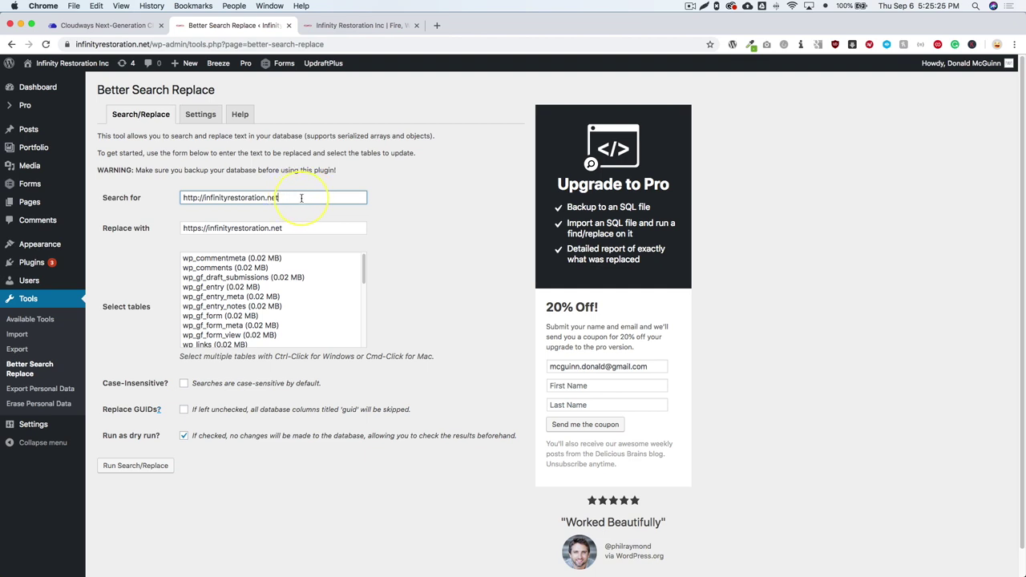
drag(301, 198, 178, 199)
click(170, 219)
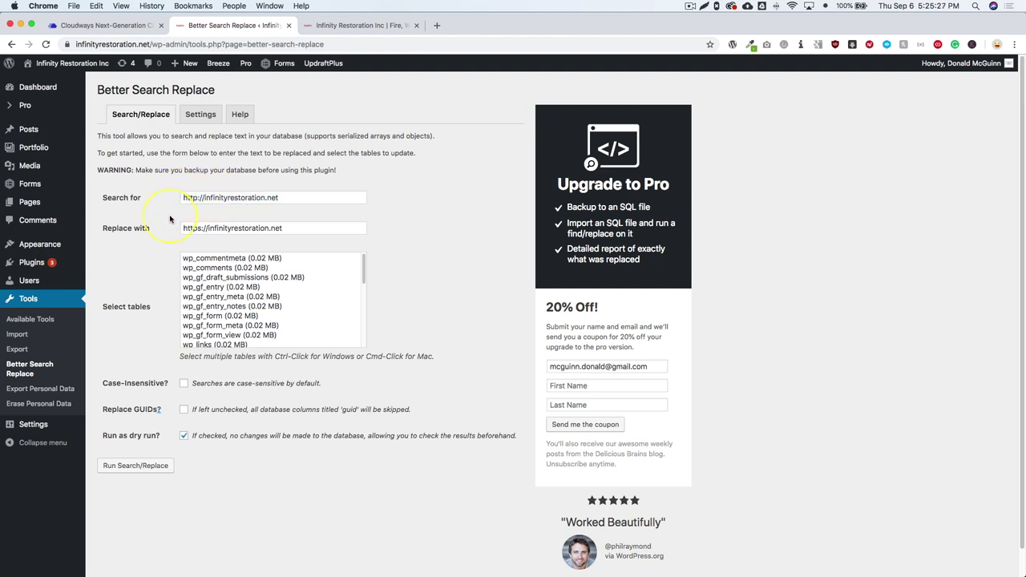
drag(321, 229, 158, 234)
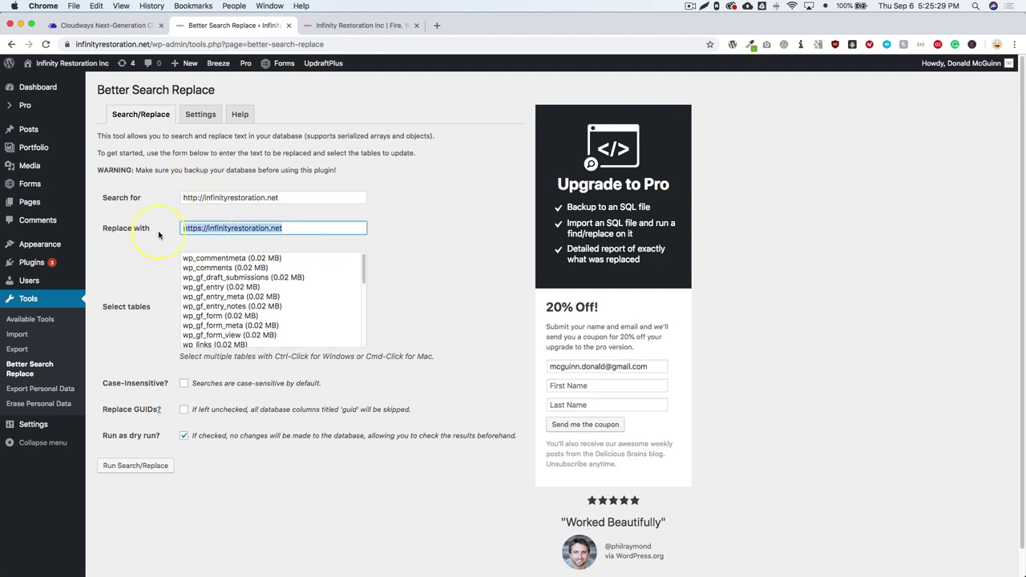
click(160, 234)
click(199, 229)
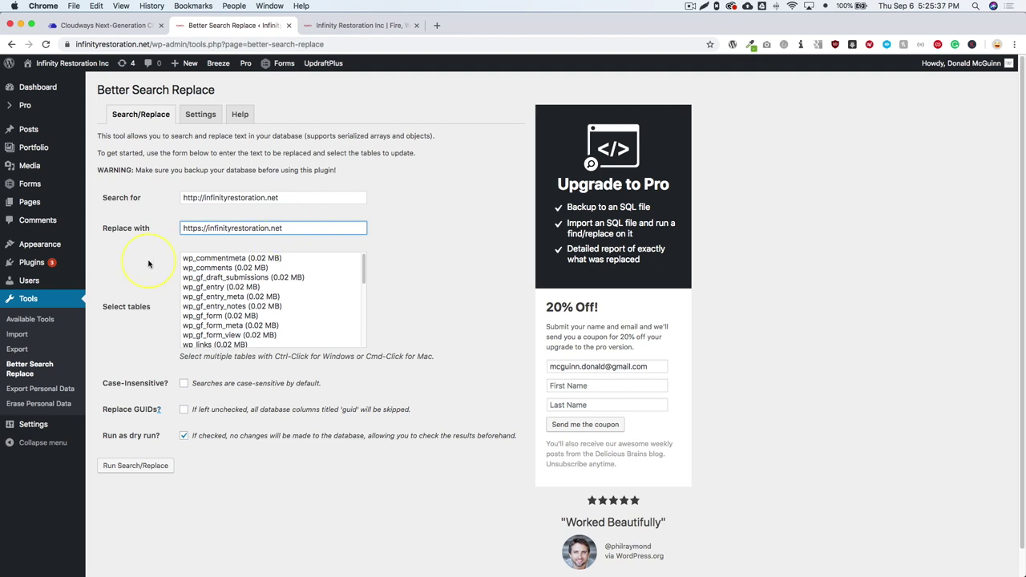
Step: Select the range of database tables through wp_users and read the hint about selecting multiple tables
scroll(221, 288, down, 3)
scroll(230, 292, up, 3)
scroll(231, 291, down, 5)
scroll(226, 282, up, 5)
click(222, 268)
scroll(218, 296, down, 10)
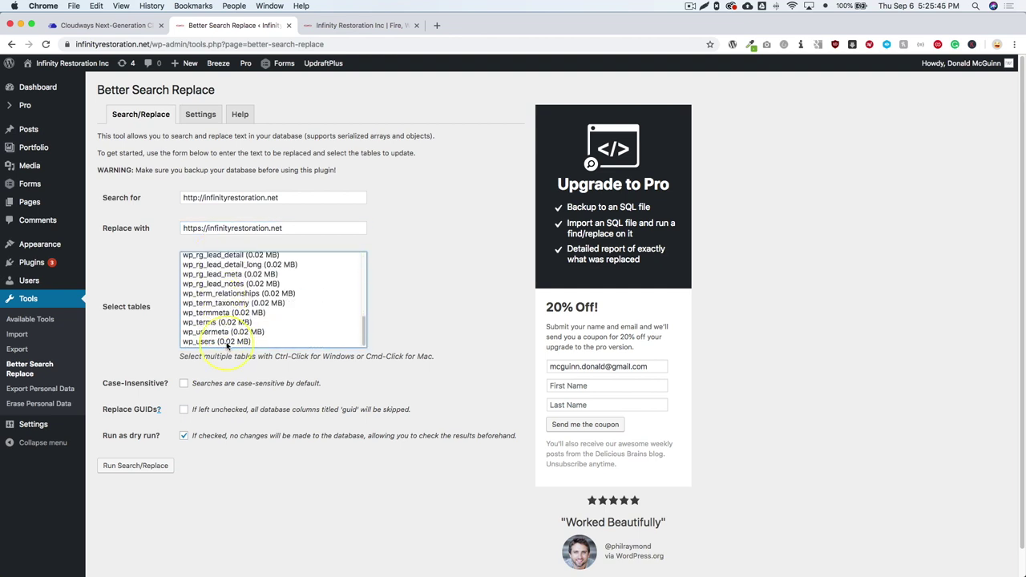
shift+click(228, 341)
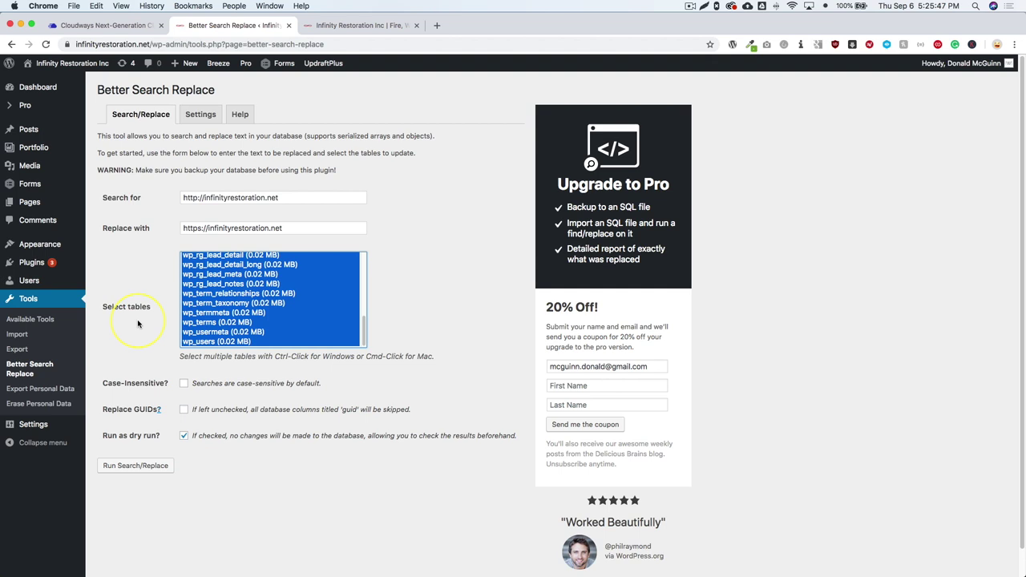
drag(179, 358, 413, 359)
click(406, 334)
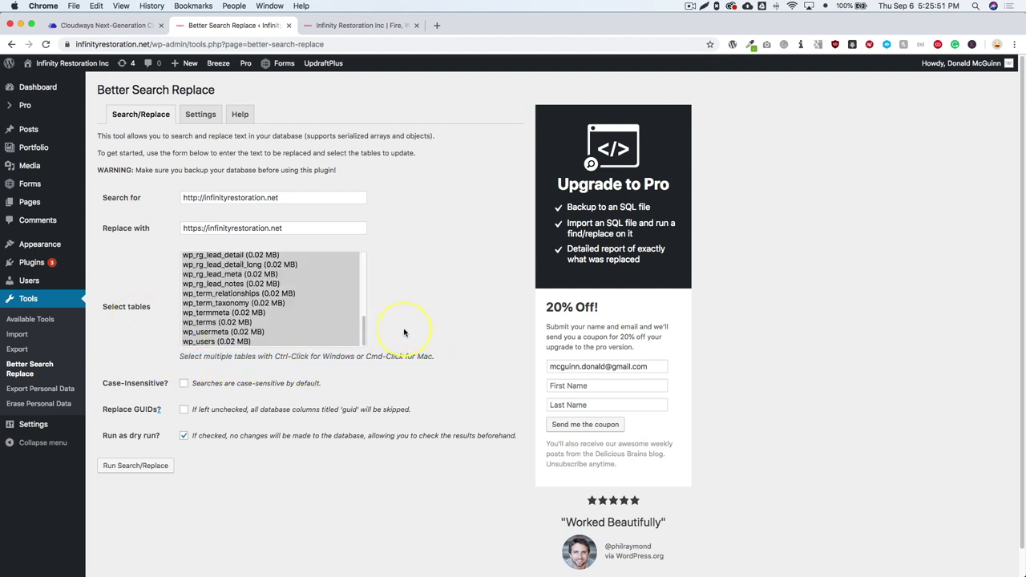
Step: Clear the current table selection and select all database tables at once for the search and replace
click(201, 322)
scroll(196, 313, up, 5)
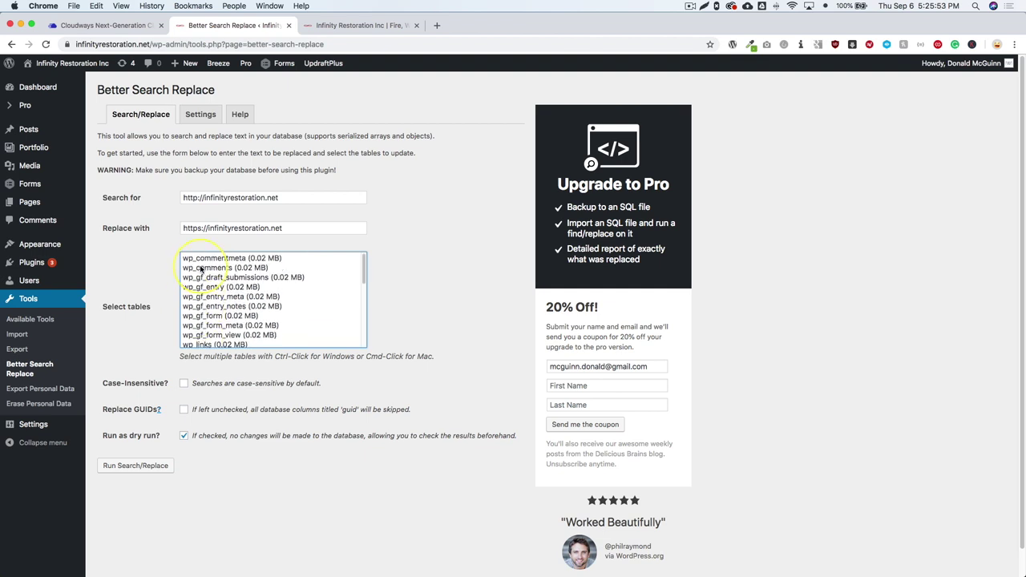
scroll(206, 303, down, 5)
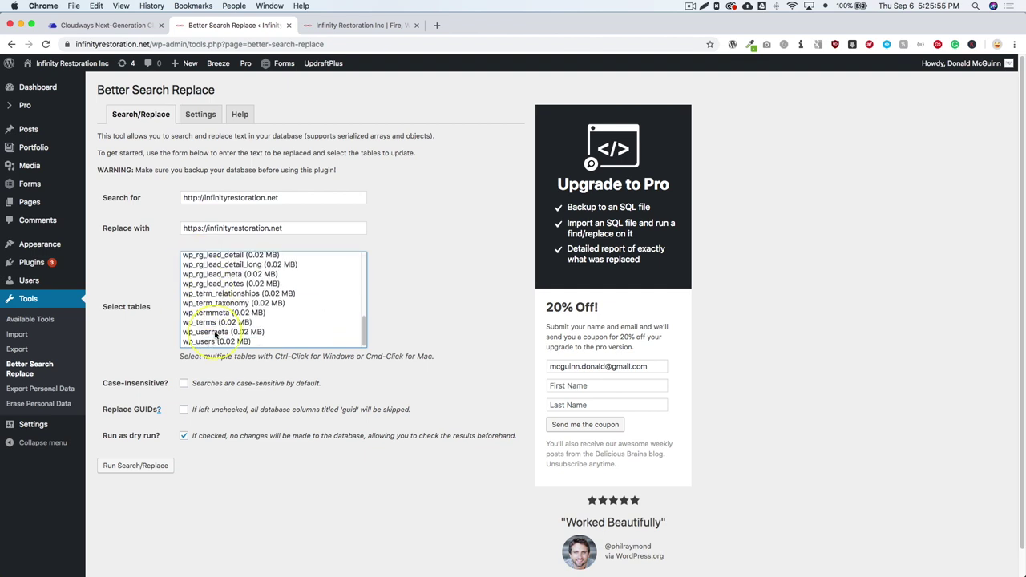
key(super+a)
click(145, 347)
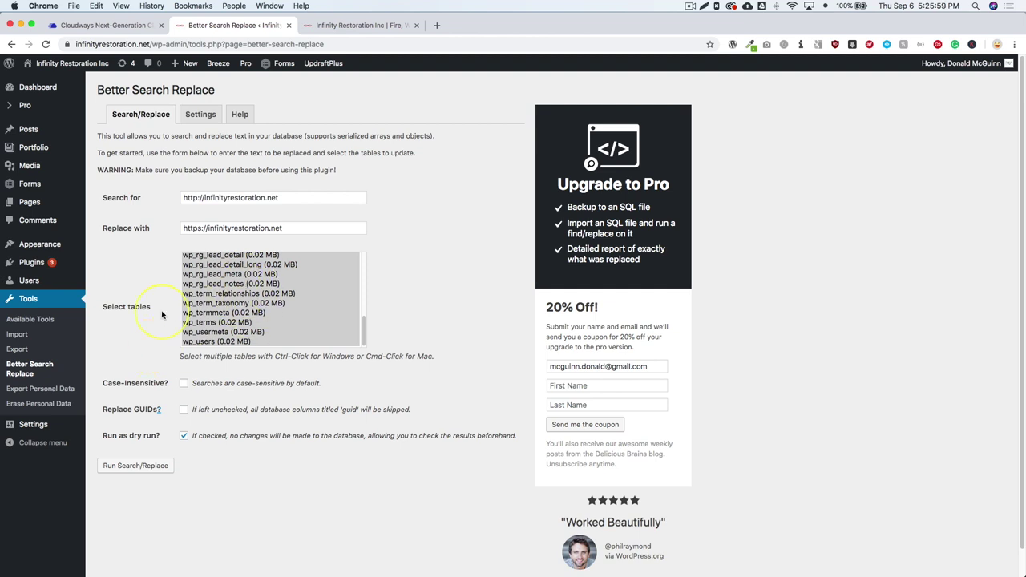
Step: Run the search and replace as a dry run on the selected tables and review its result summary
scroll(140, 323, down, 1)
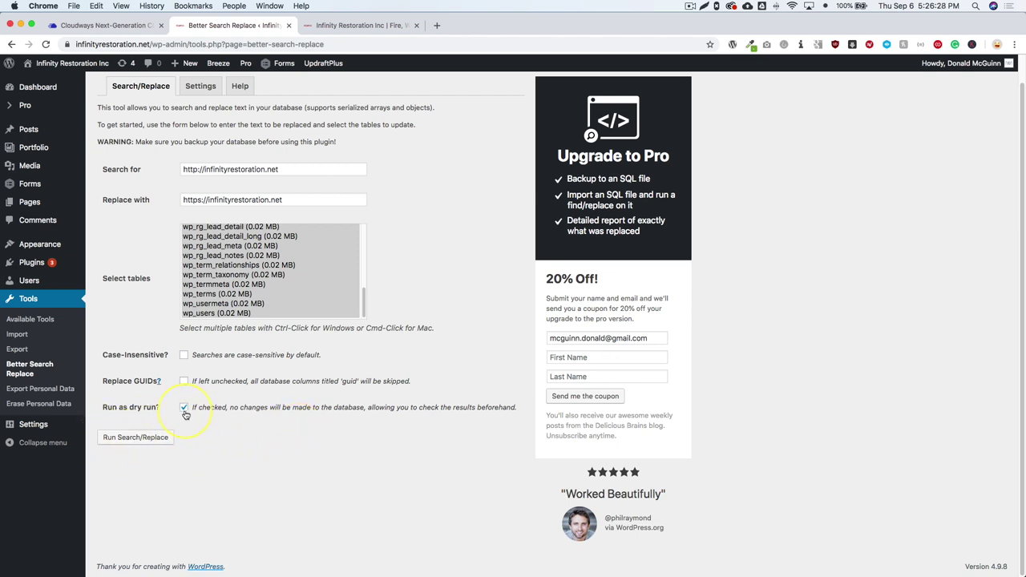
click(136, 437)
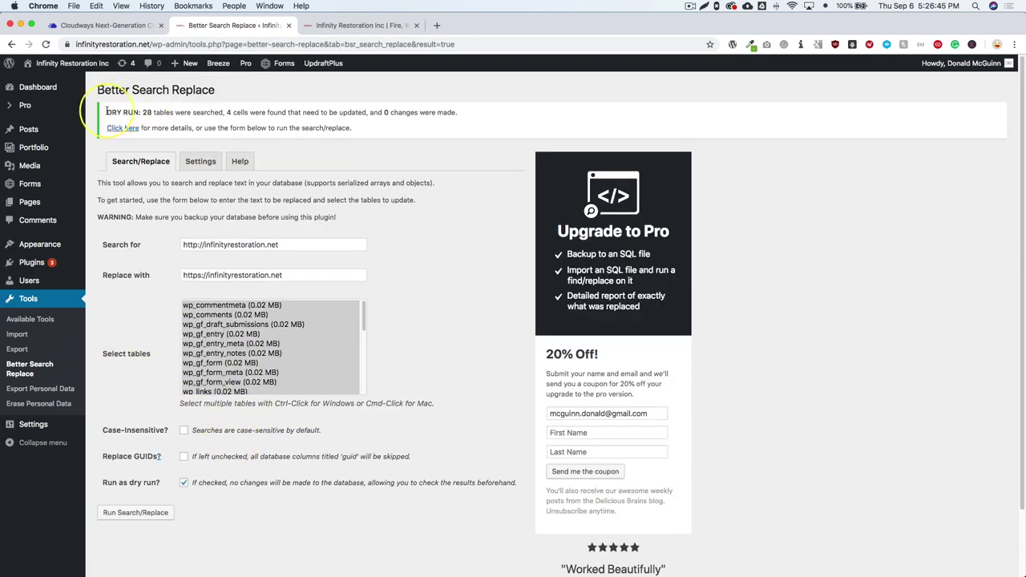
drag(107, 112, 230, 113)
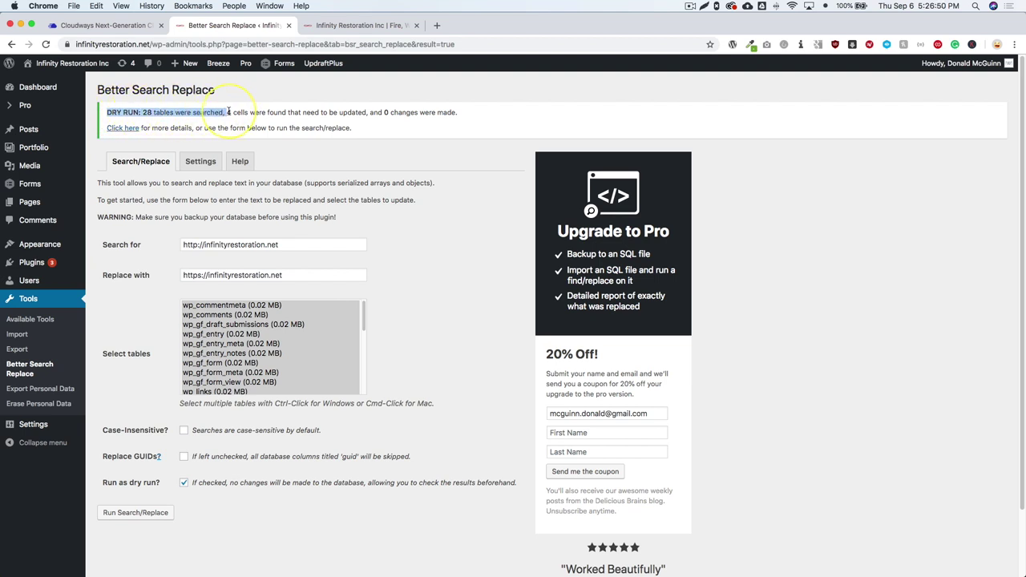
click(295, 112)
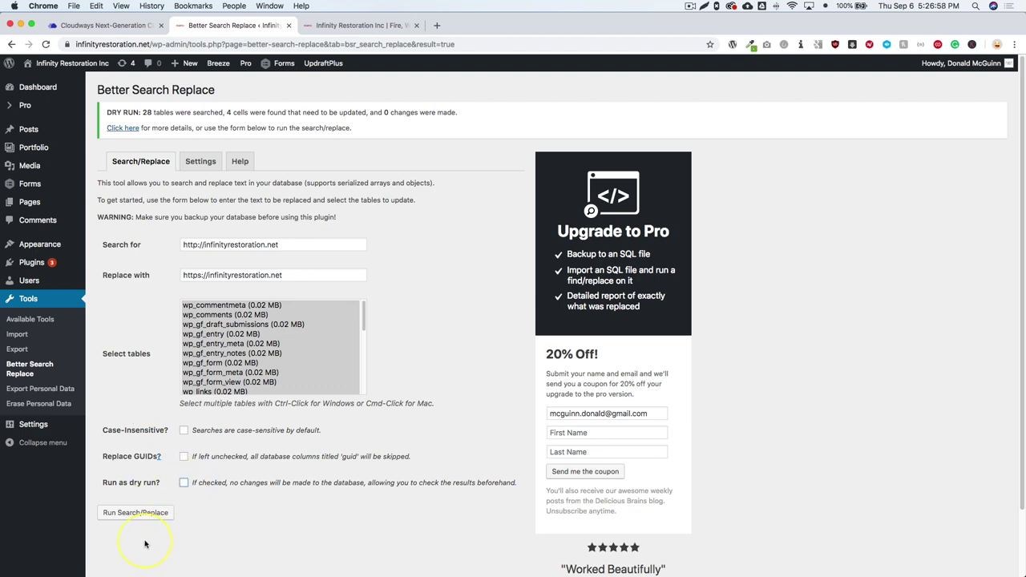
Step: Run the search and replace with the dry run option disabled, and review the summary of tables, cells and updates
click(136, 512)
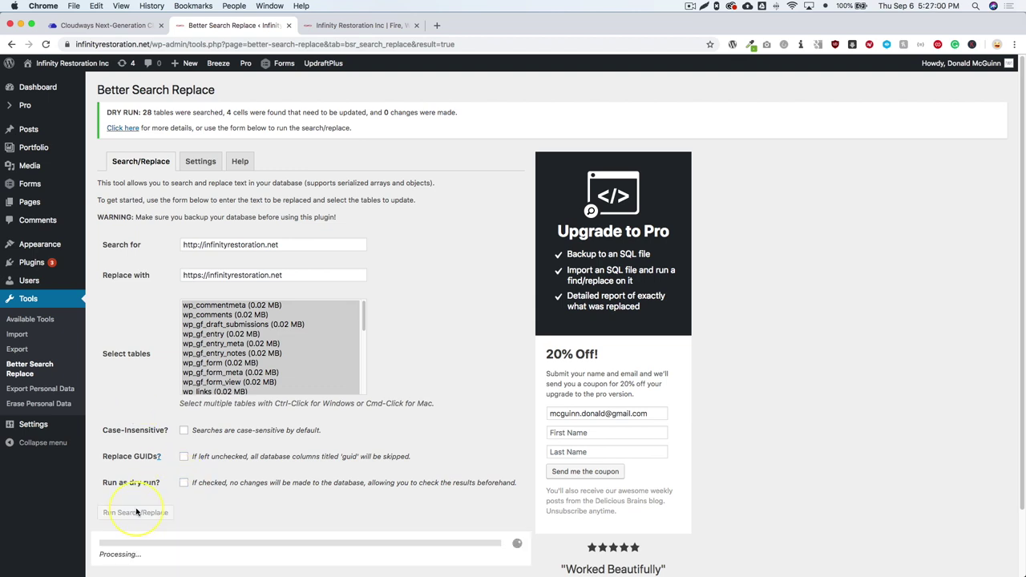
scroll(133, 481, down, 2)
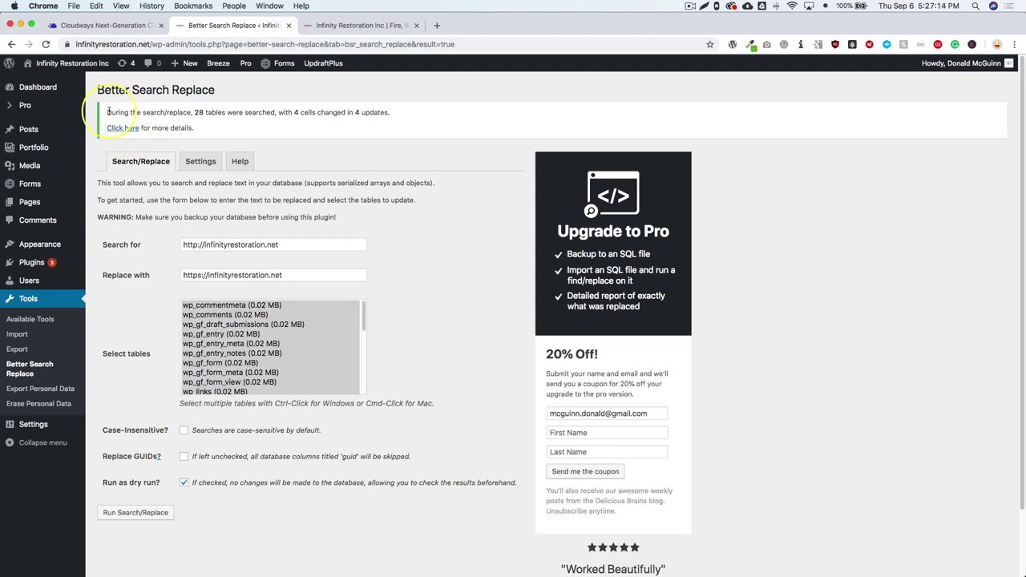
drag(108, 113, 201, 114)
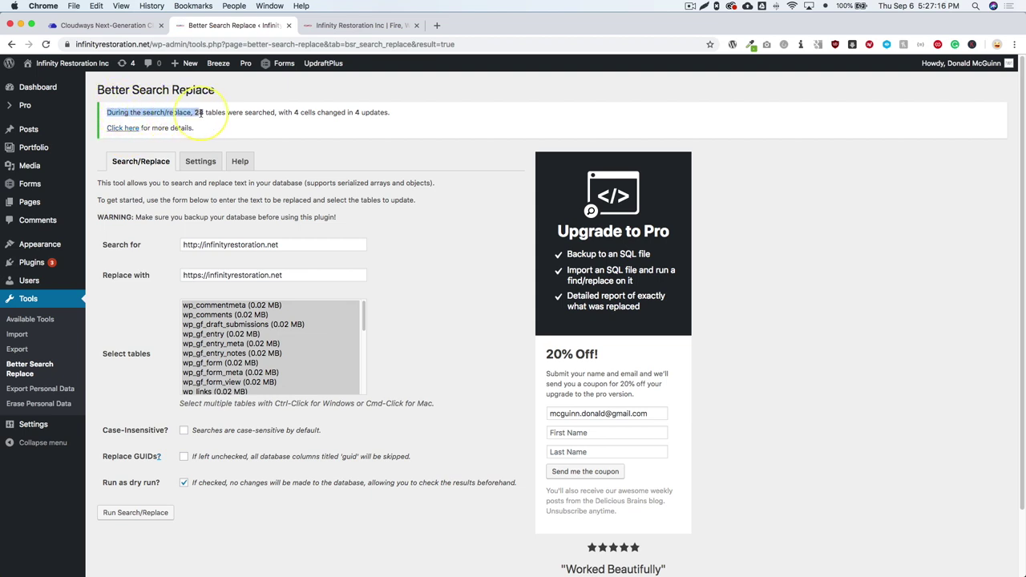
drag(300, 113, 314, 113)
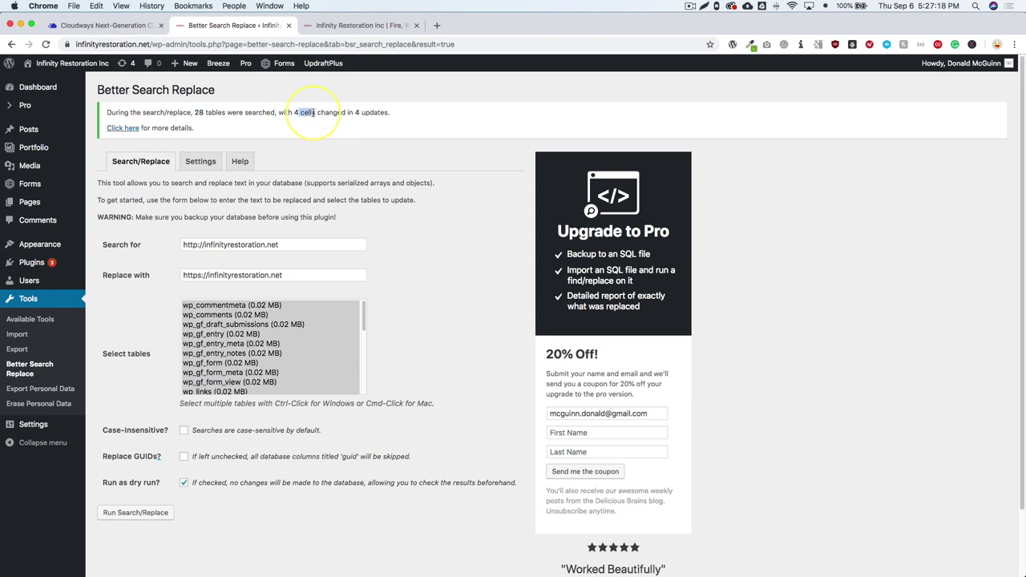
click(343, 112)
double_click(358, 112)
click(338, 139)
double_click(295, 113)
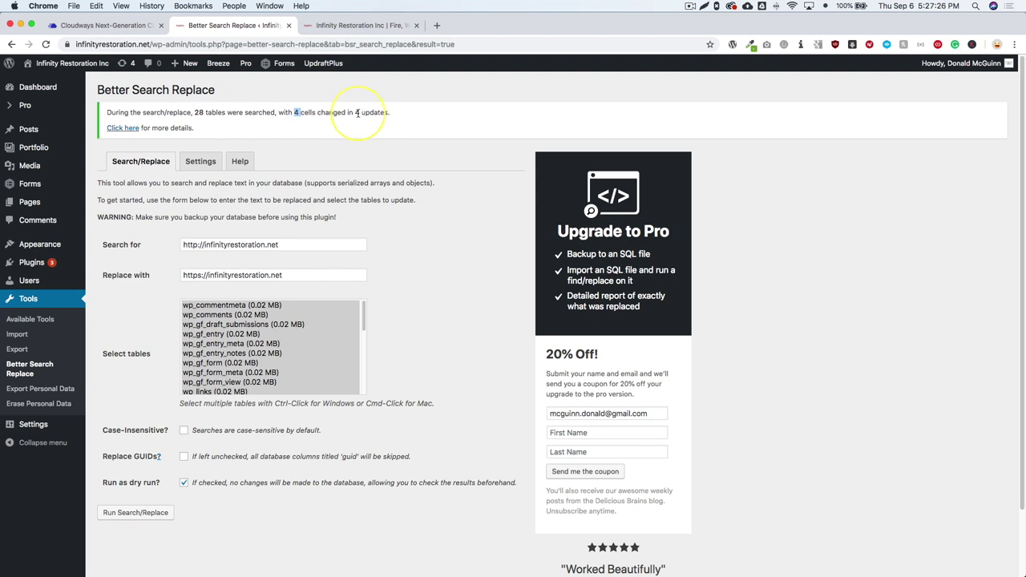
double_click(296, 113)
click(299, 112)
Step: Reload the live Infinity Restoration homepage and check the security status of its address
click(356, 26)
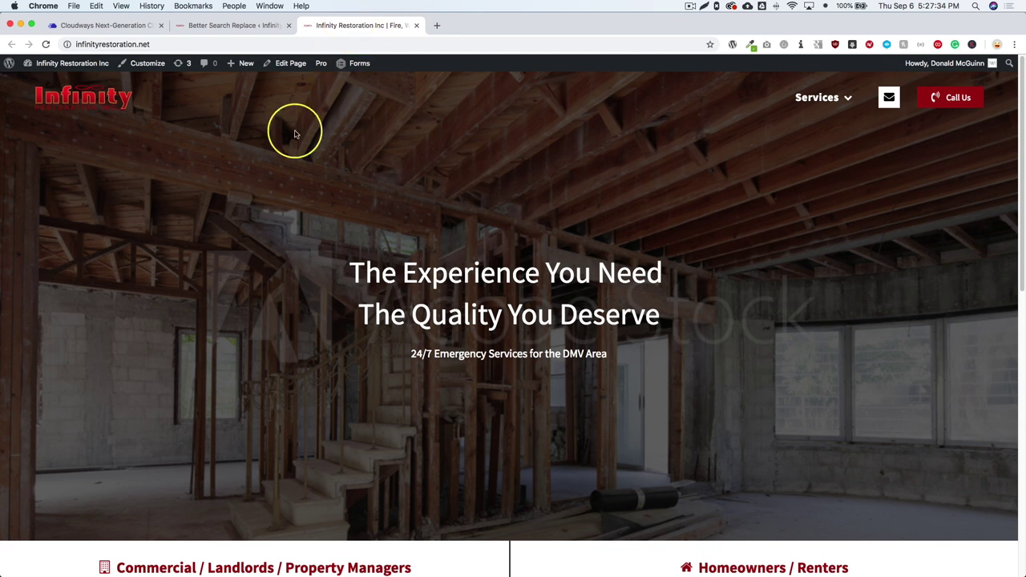
key(super+r)
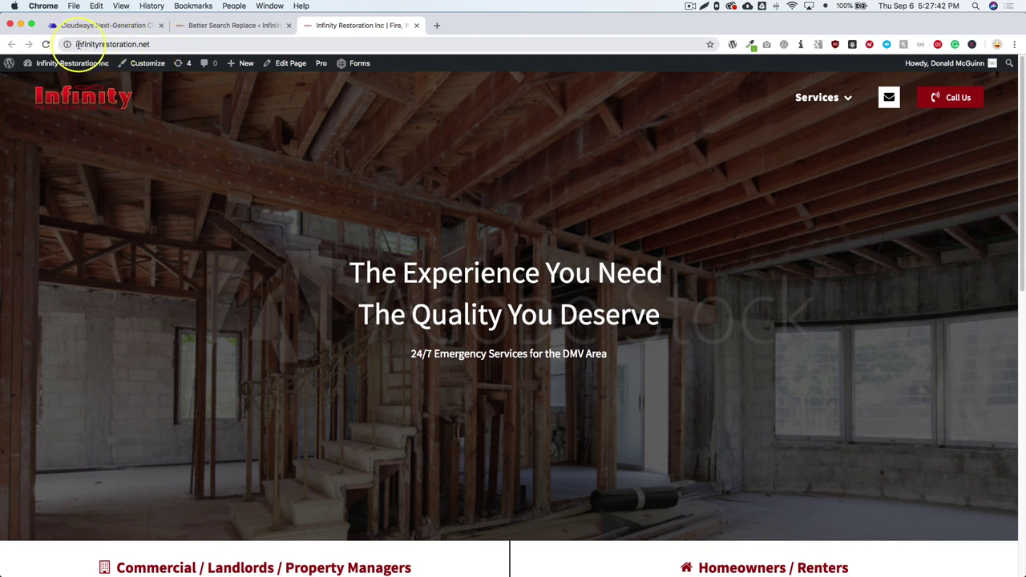
drag(76, 44, 198, 46)
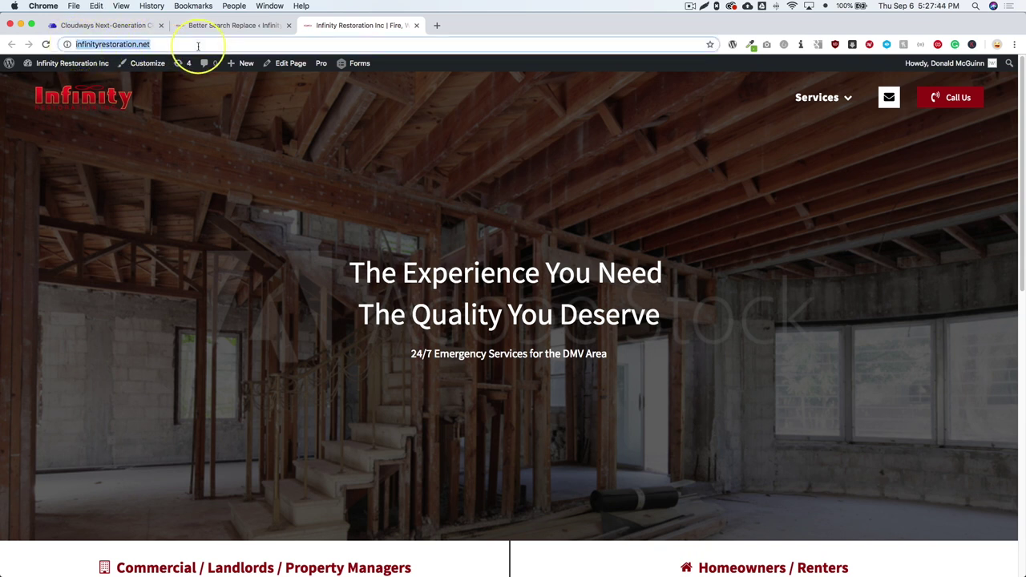
click(238, 131)
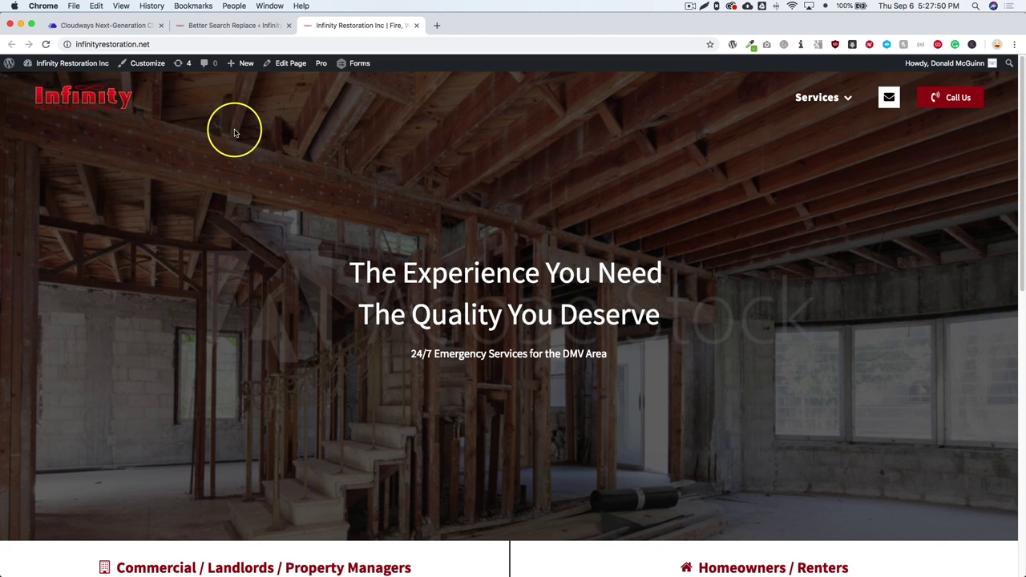
Step: Open the Why No Padlock site, whynopadlock.com, in a new browser tab
key(super+t)
text(whats)
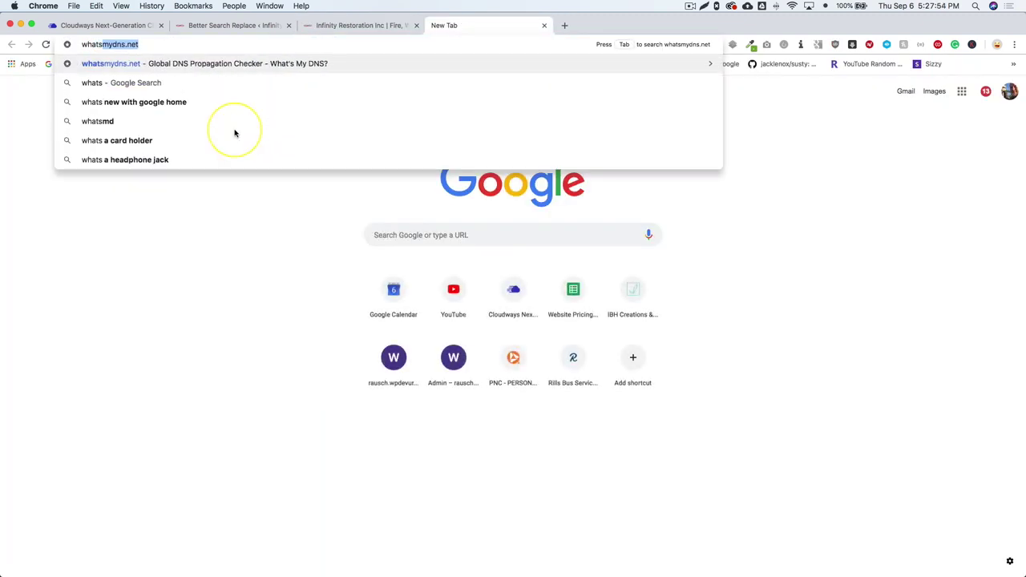
key(BackSpace)
key(BackSpace)
key(BackSpace)
key(BackSpace)
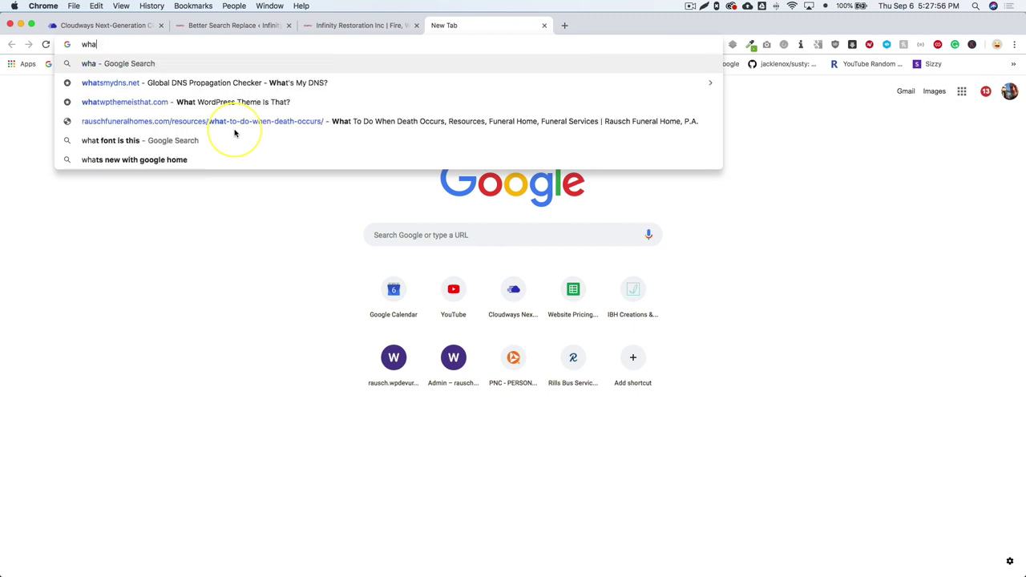
text(eresm)
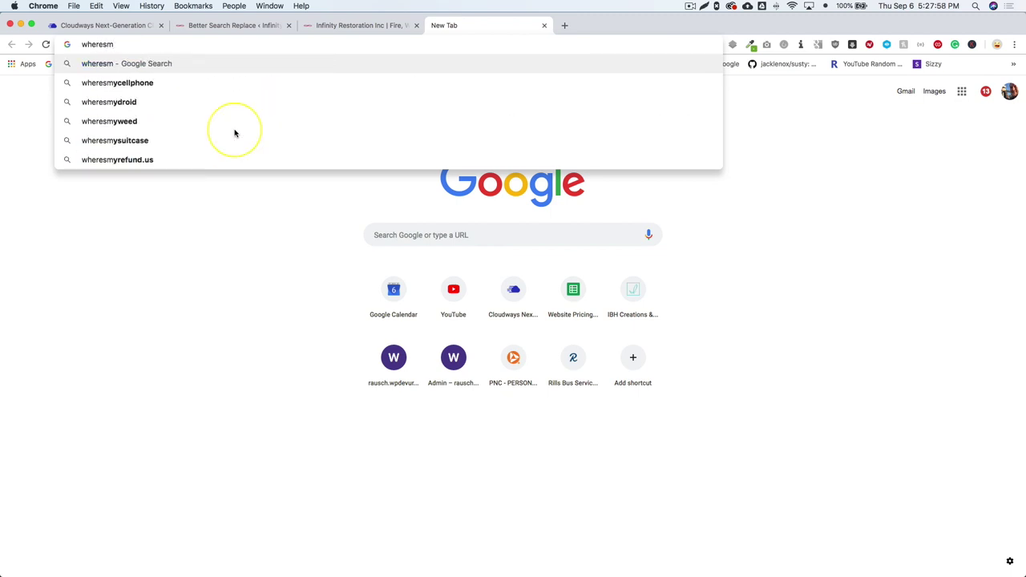
text(ypadl)
key(super+a)
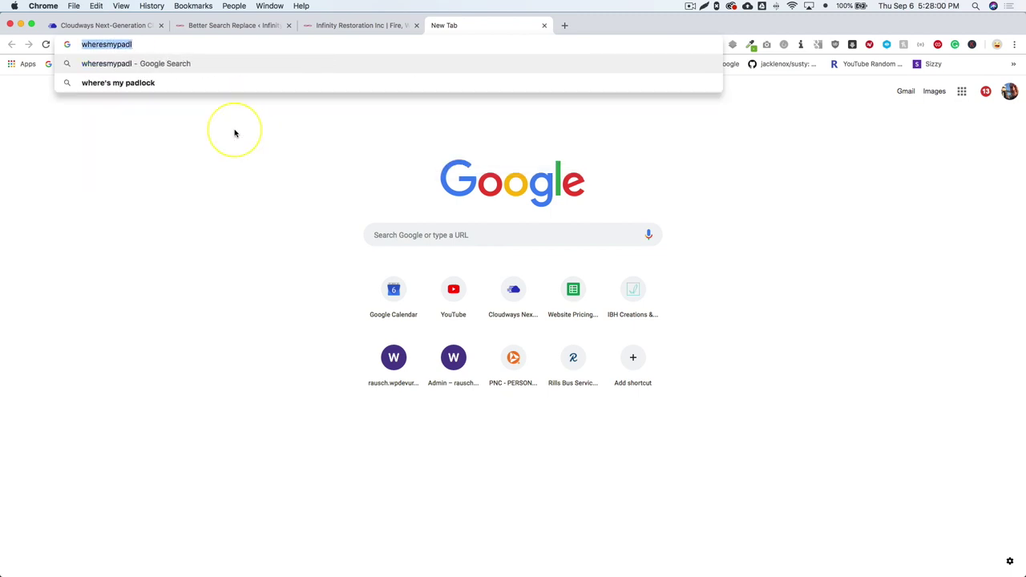
text(whynopad)
key(Return)
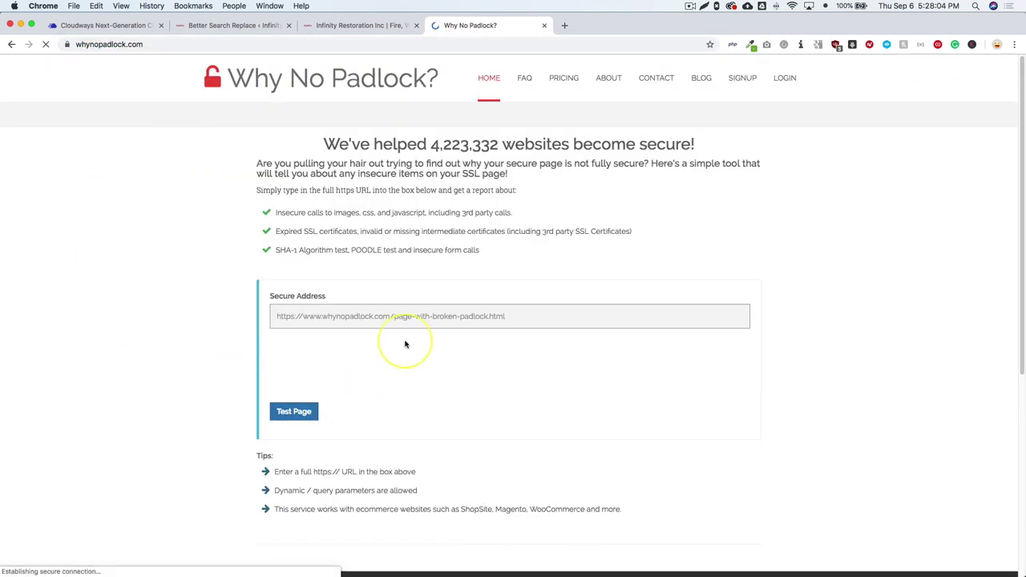
click(387, 318)
click(321, 419)
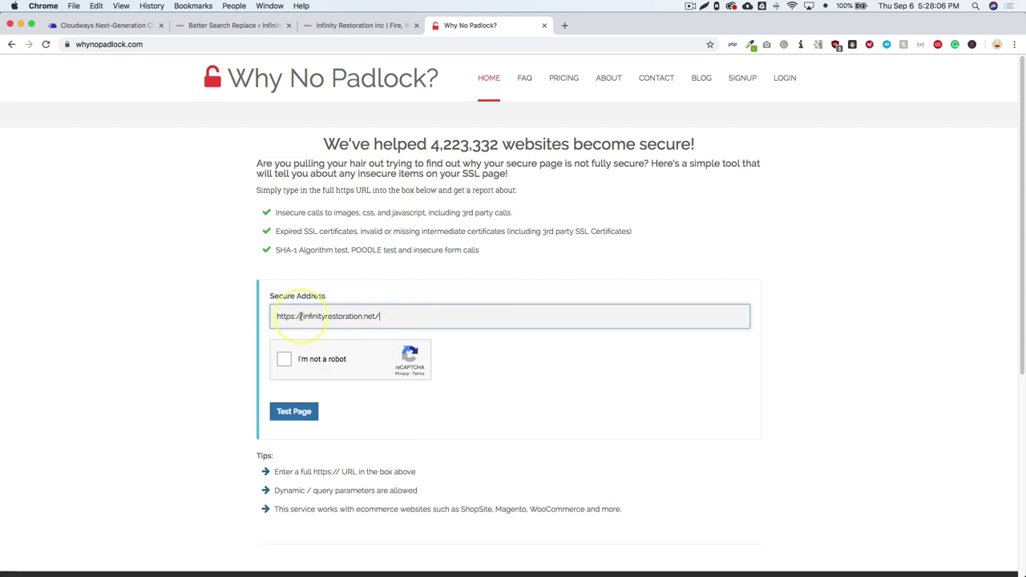
click(284, 359)
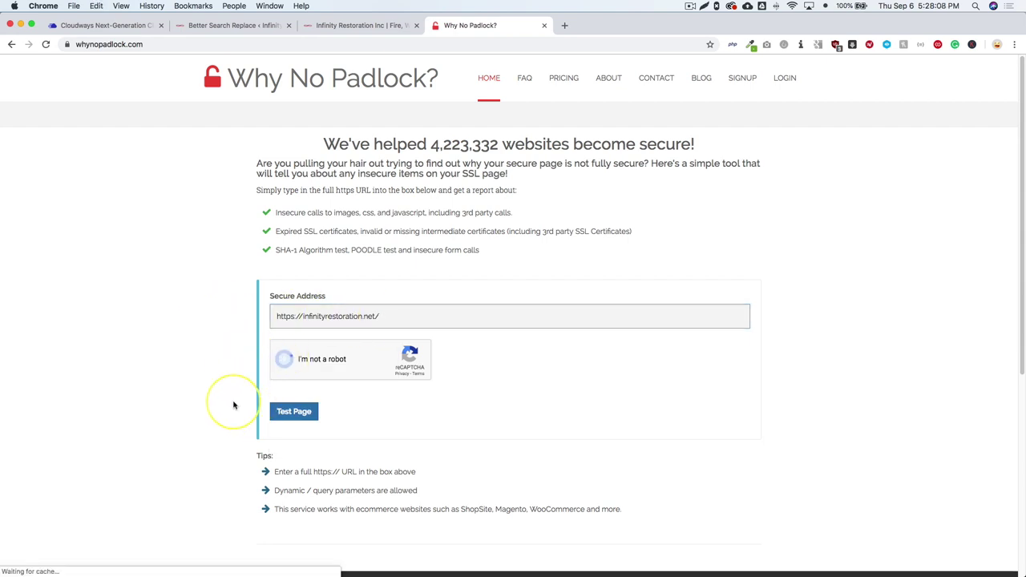
click(300, 413)
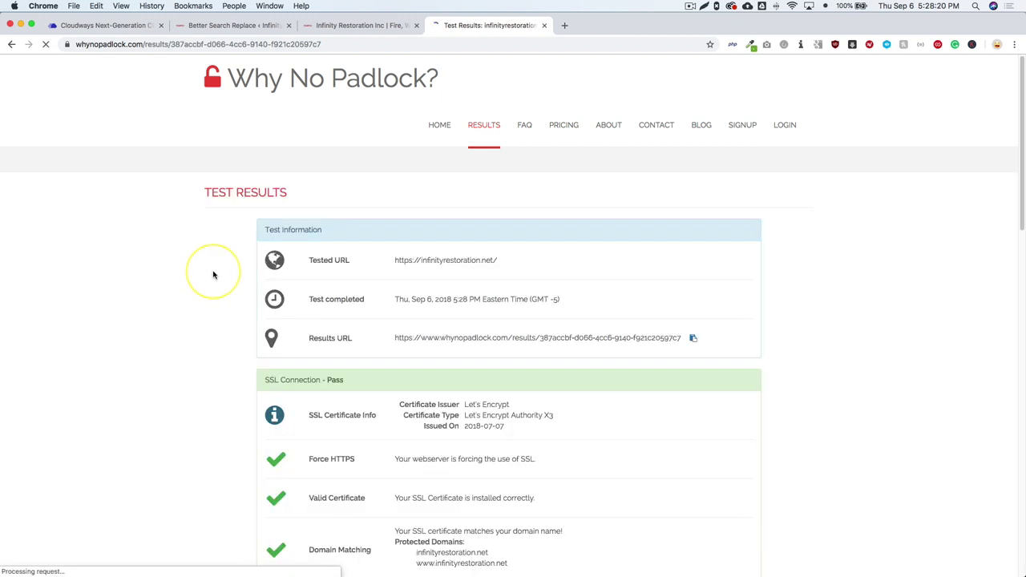
Step: Review the test results, examining the SSL connection checks and the insecure http URLs listed under the mixed content errors
scroll(213, 275, down, 5)
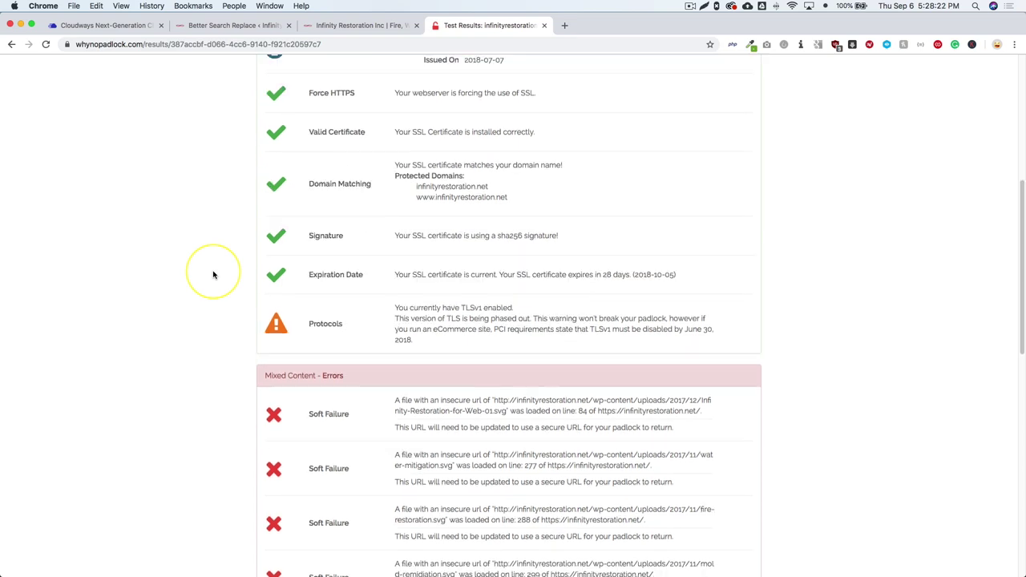
scroll(213, 275, down, 3)
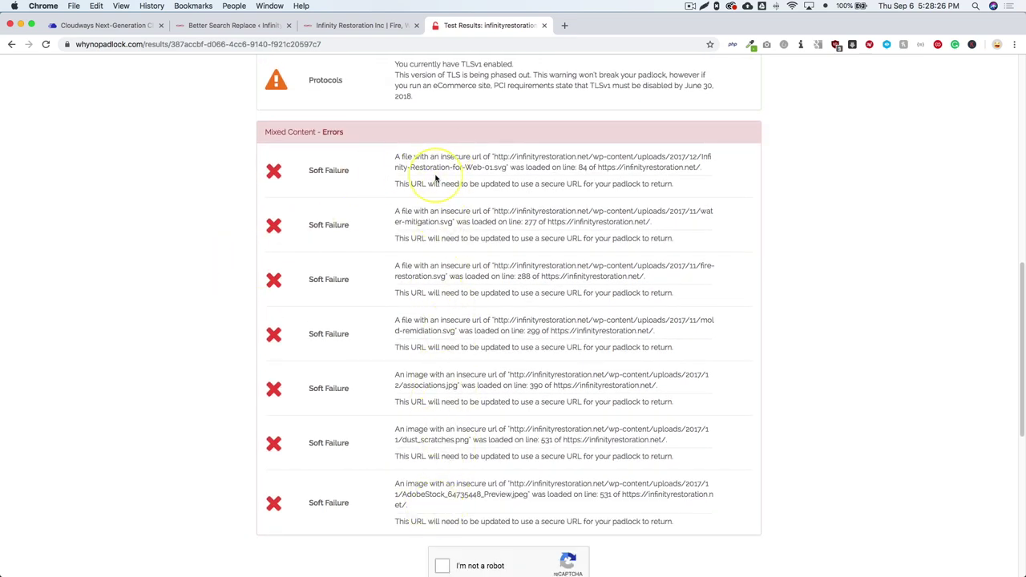
drag(355, 171, 308, 171)
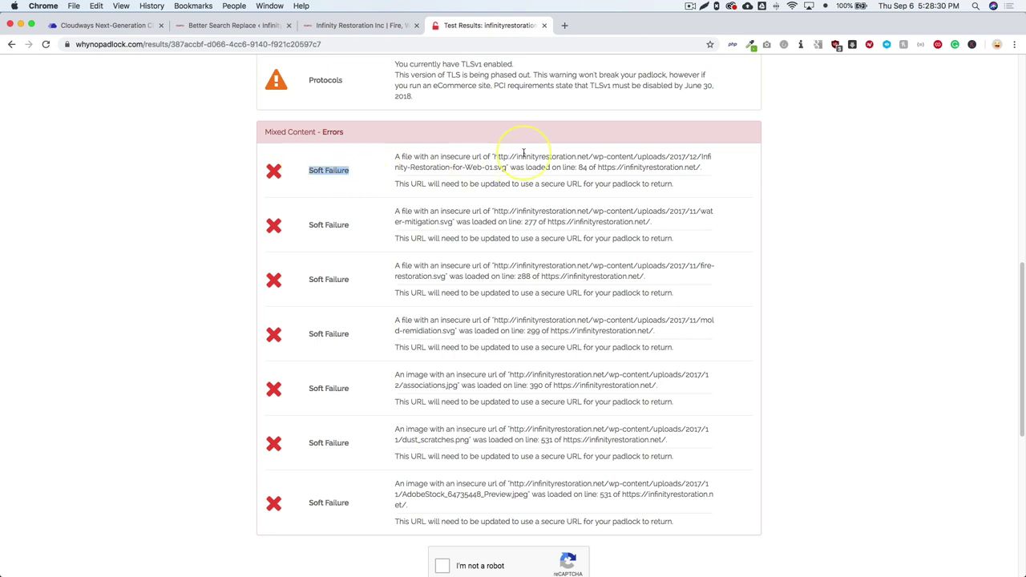
drag(493, 158, 507, 157)
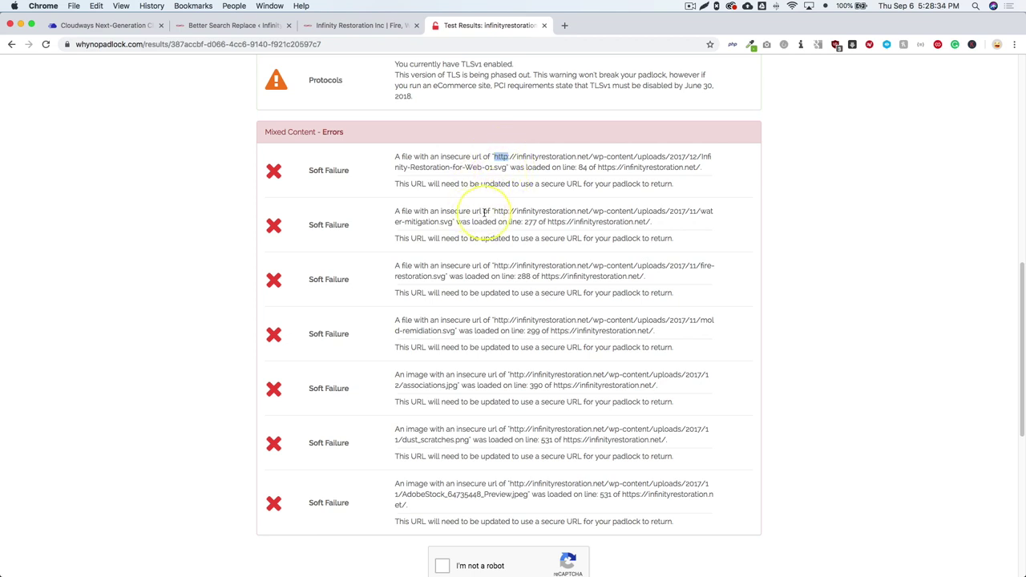
click(442, 331)
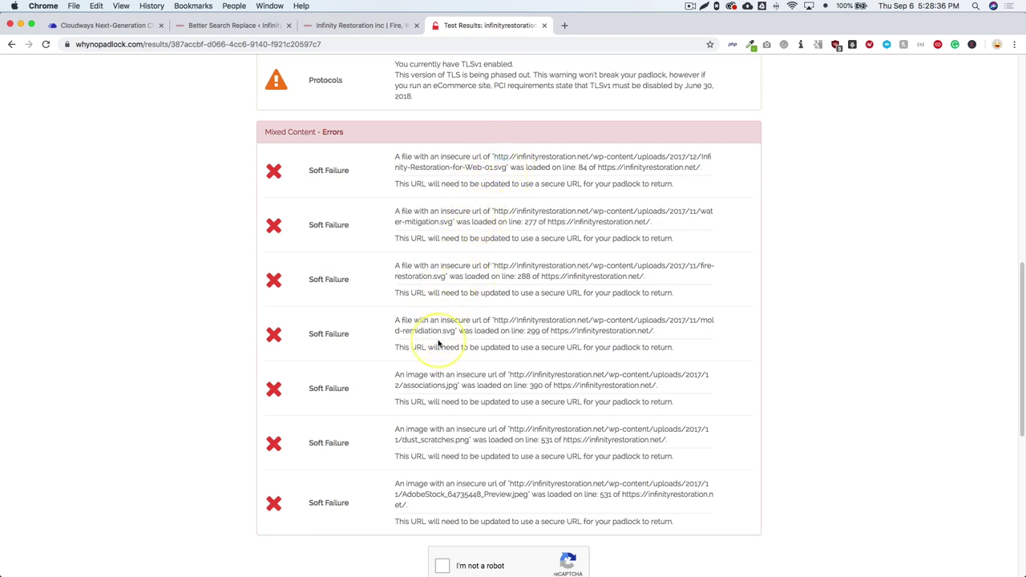
Step: Return to the WordPress admin and open the database search/replace tool among UpdraftPlus's advanced tools
click(232, 25)
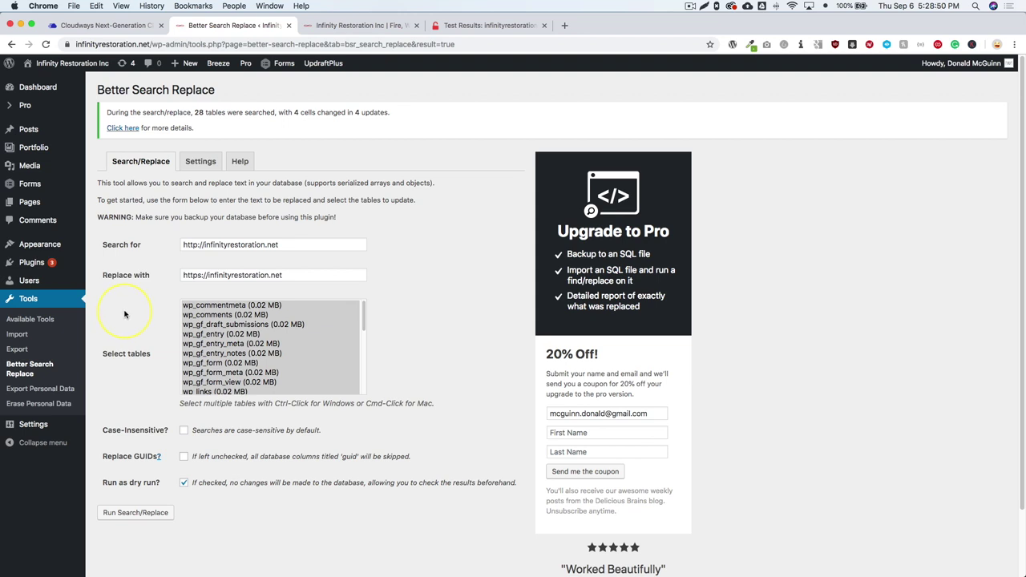
mouse_move(34, 424)
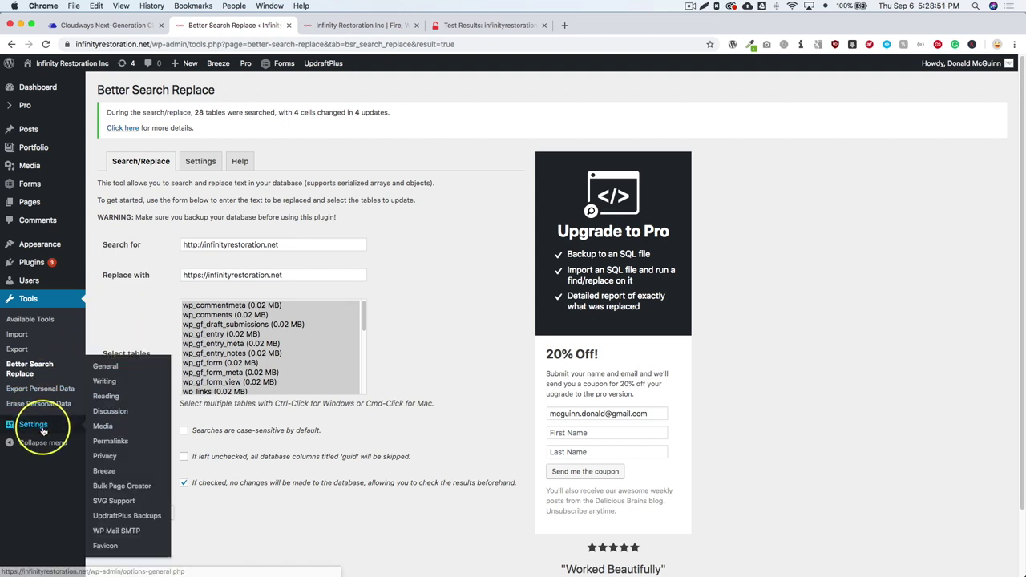
click(128, 515)
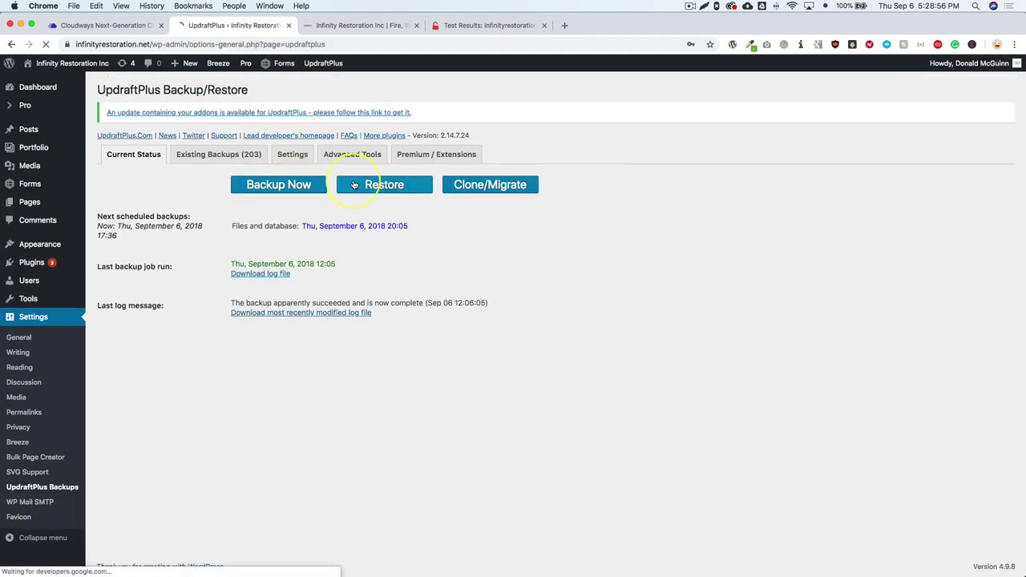
click(353, 154)
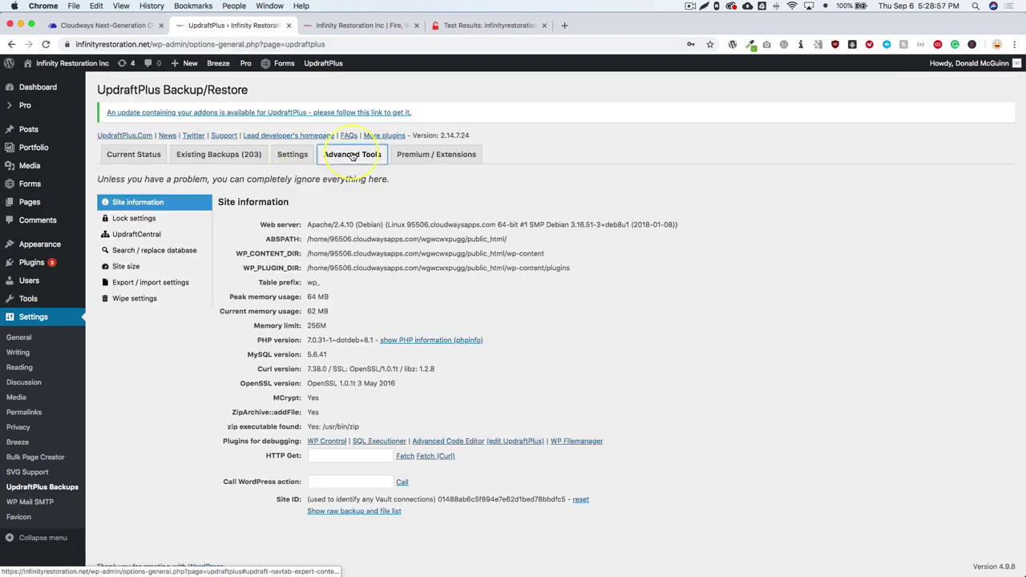
click(142, 254)
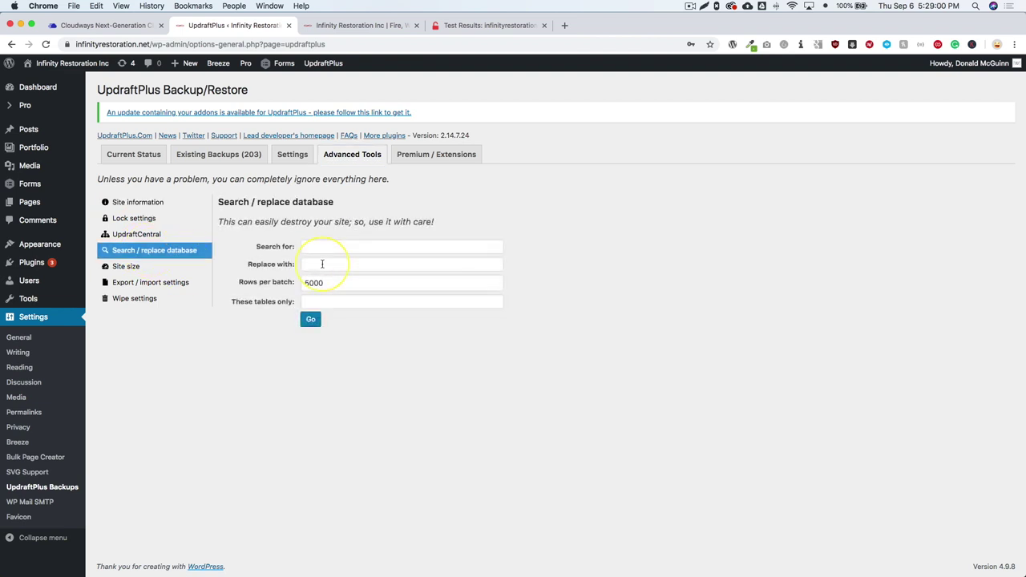
click(332, 246)
text(https://infinityrestoration.net)
click(331, 264)
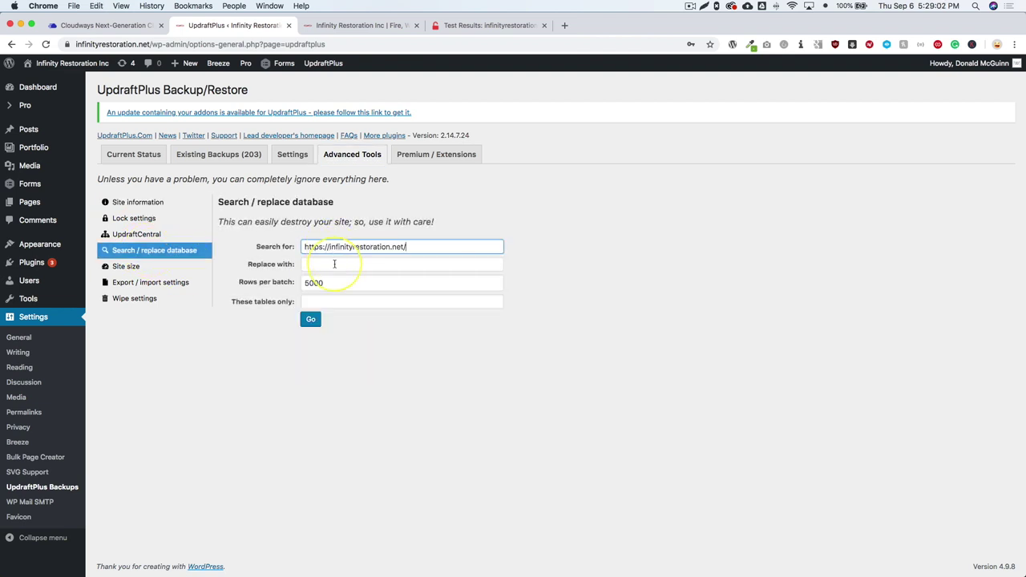
text(https://infinityrestoration.net/)
click(435, 247)
key(Tab)
key(Right)
key(BackSpace)
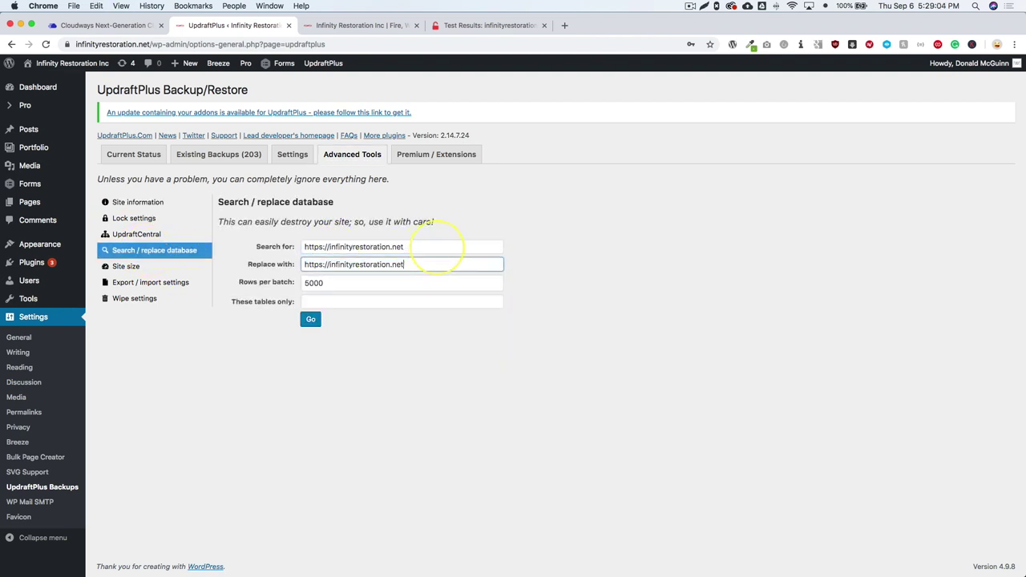
click(322, 248)
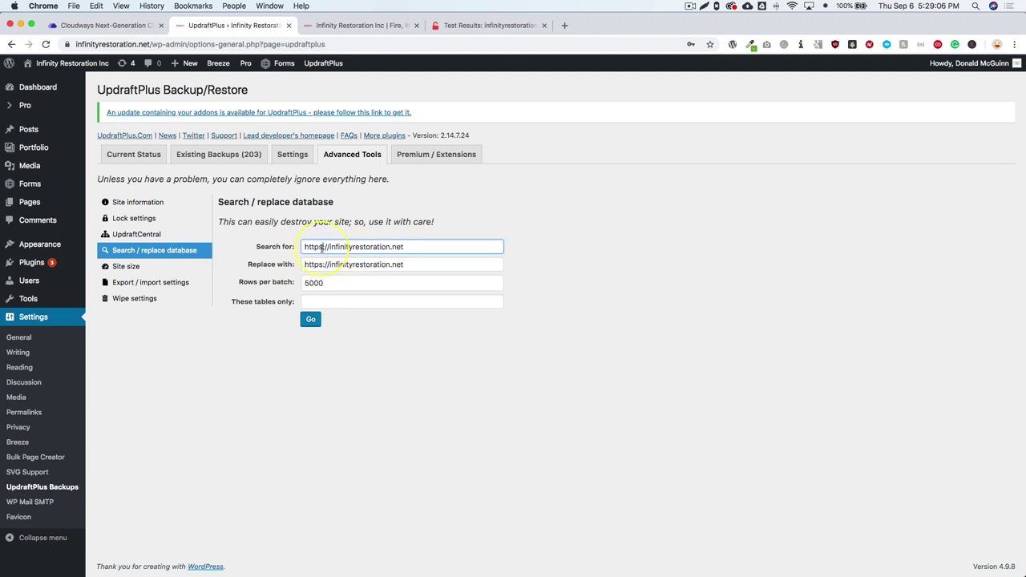
key(BackSpace)
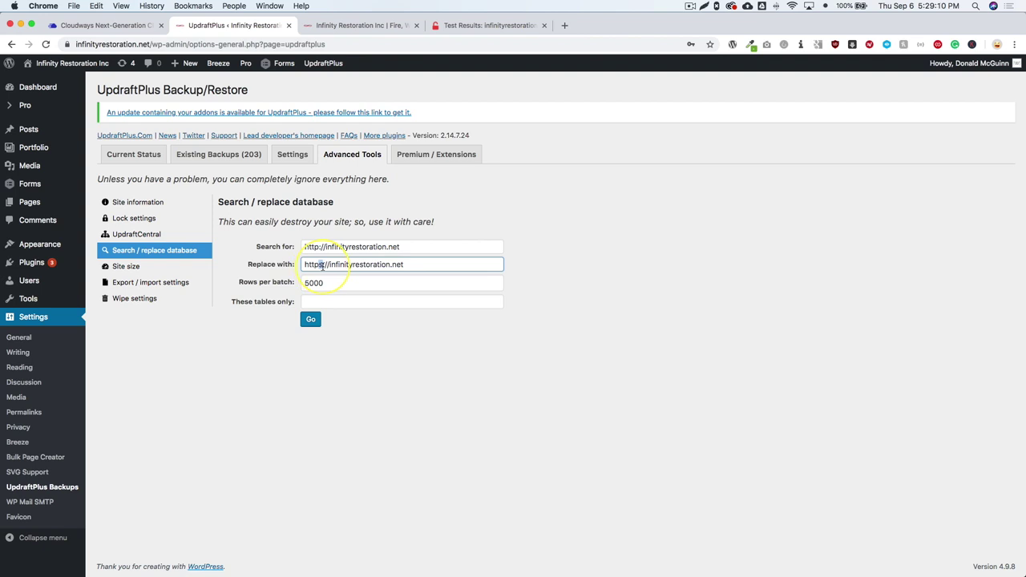
click(411, 246)
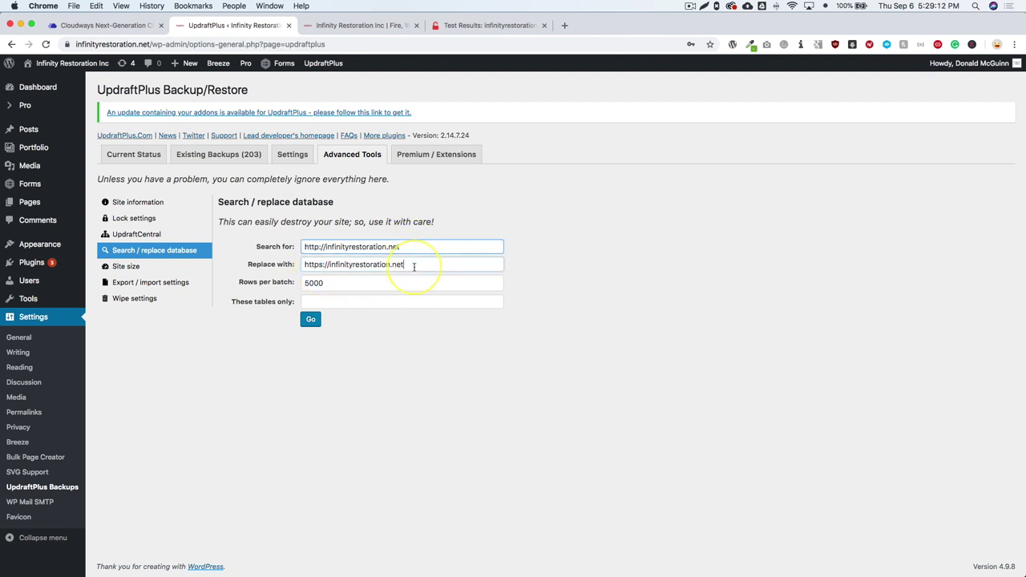
click(414, 265)
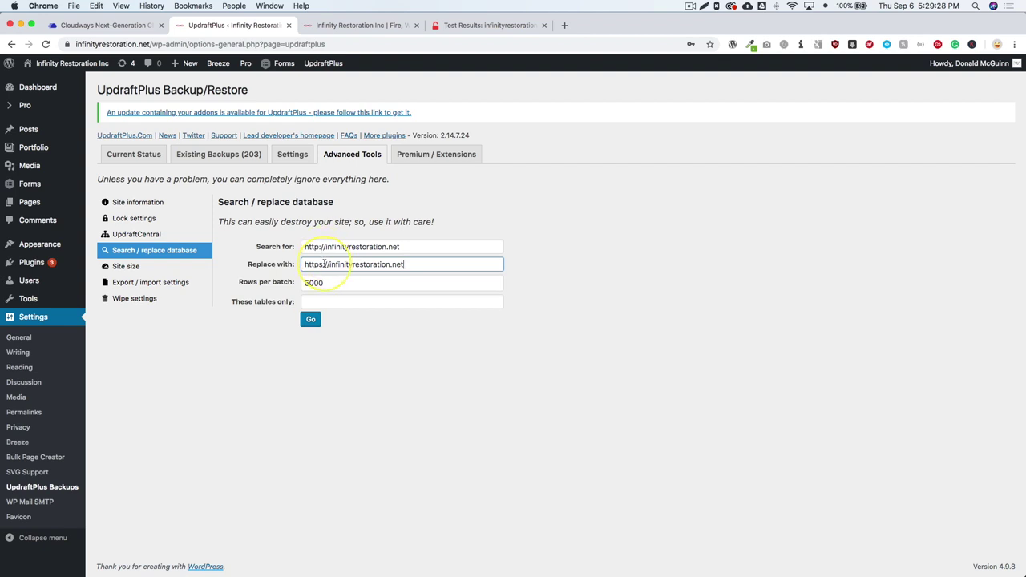
click(263, 323)
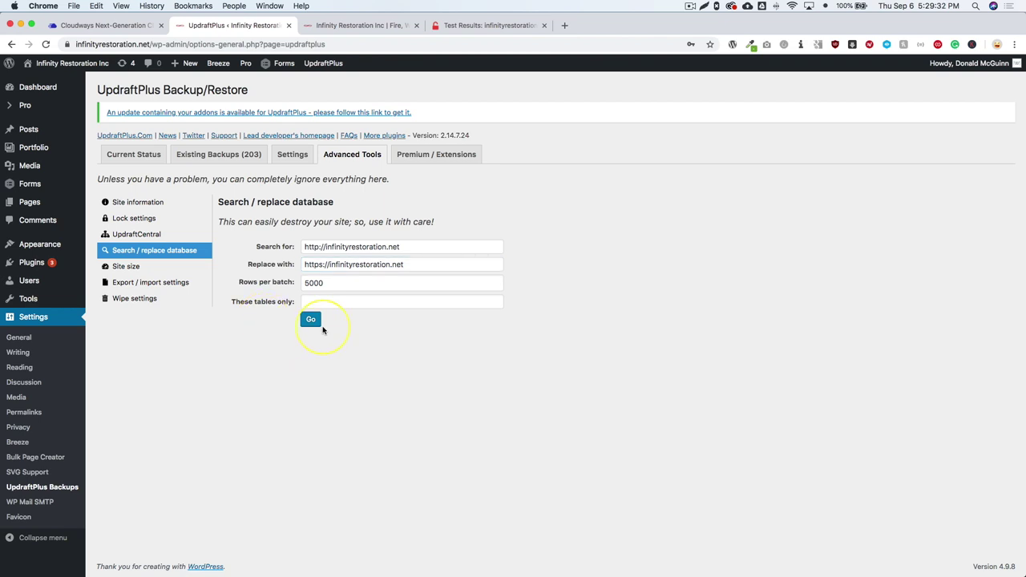
click(311, 319)
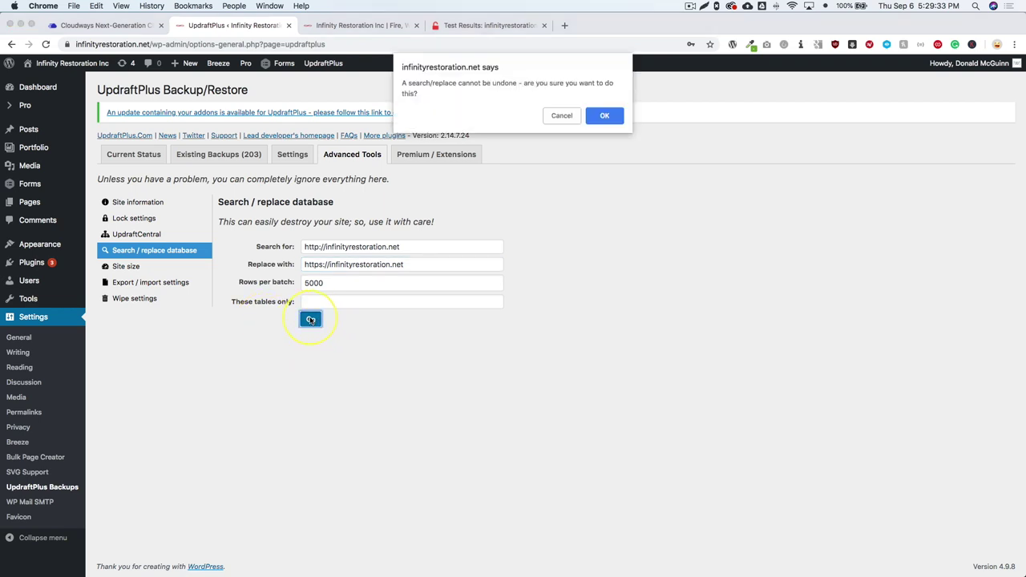
click(605, 115)
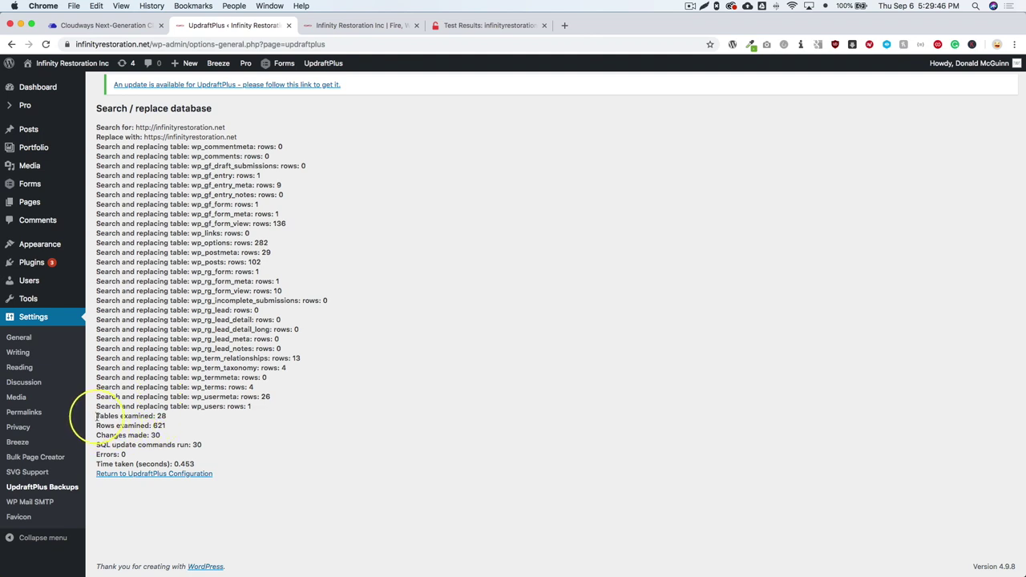
Step: Review the summary of tables examined, rows examined and changes made, and go back to the WordPress dashboard
drag(96, 416, 169, 419)
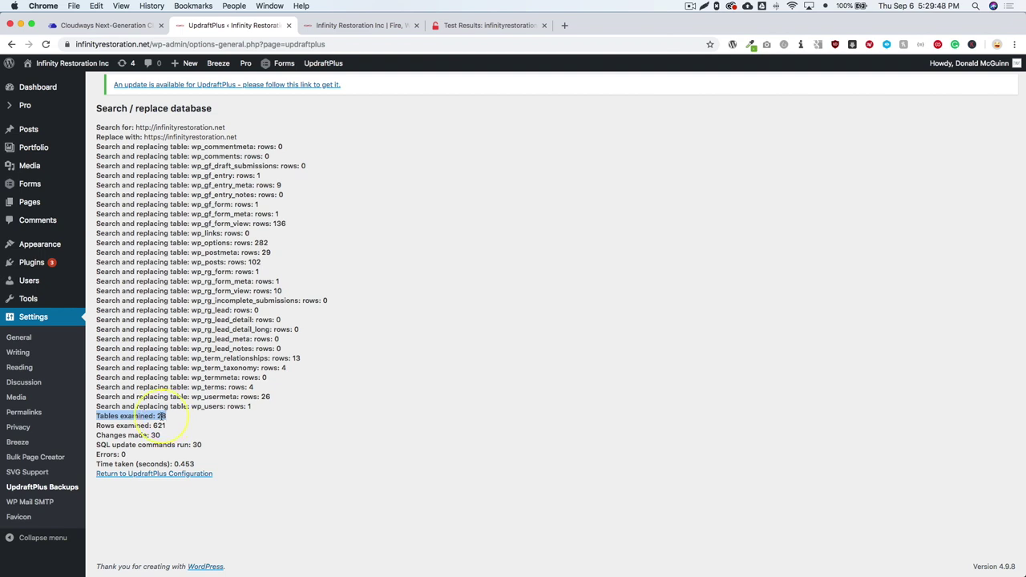
drag(87, 426, 150, 426)
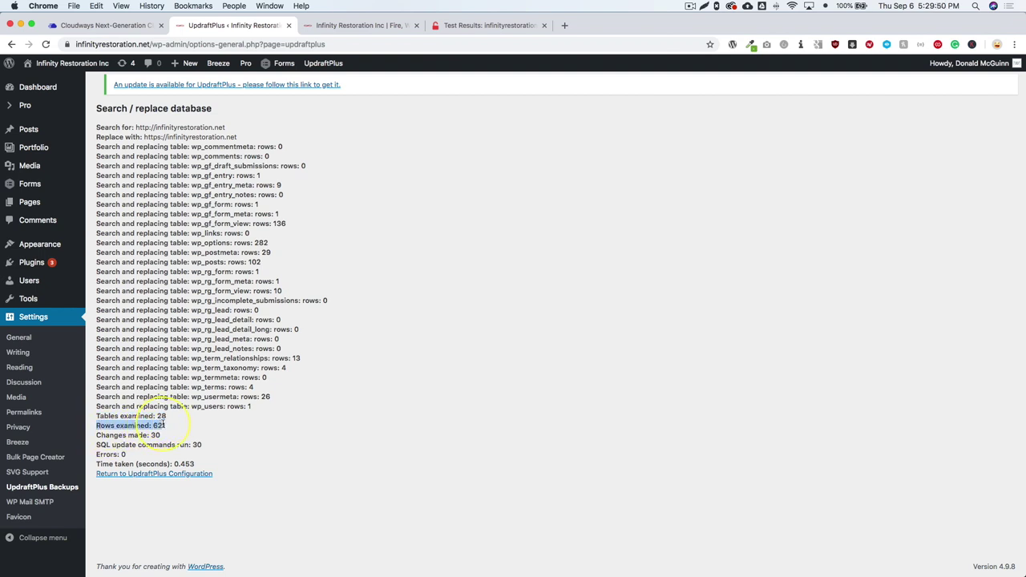
drag(89, 435, 149, 439)
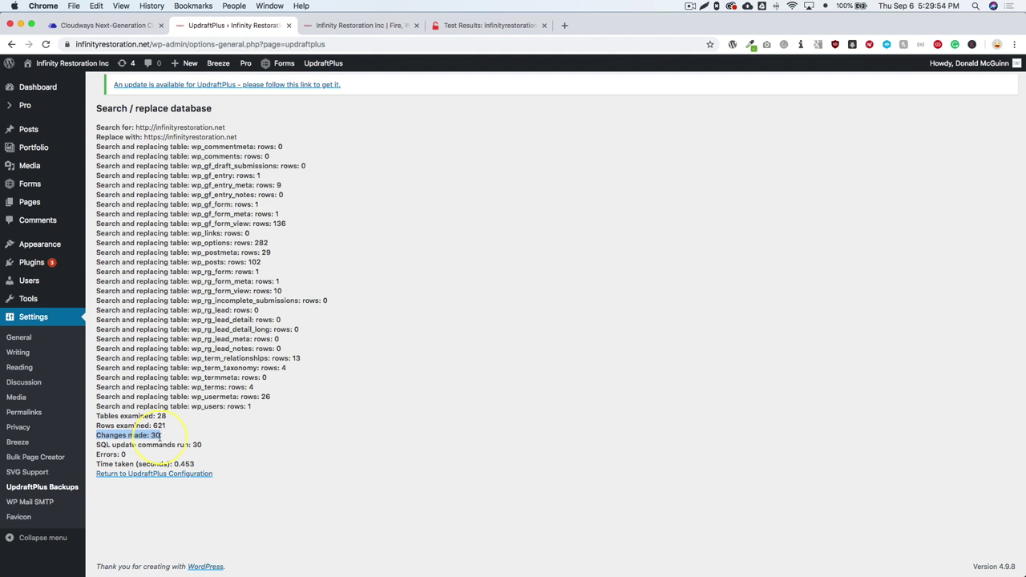
click(160, 435)
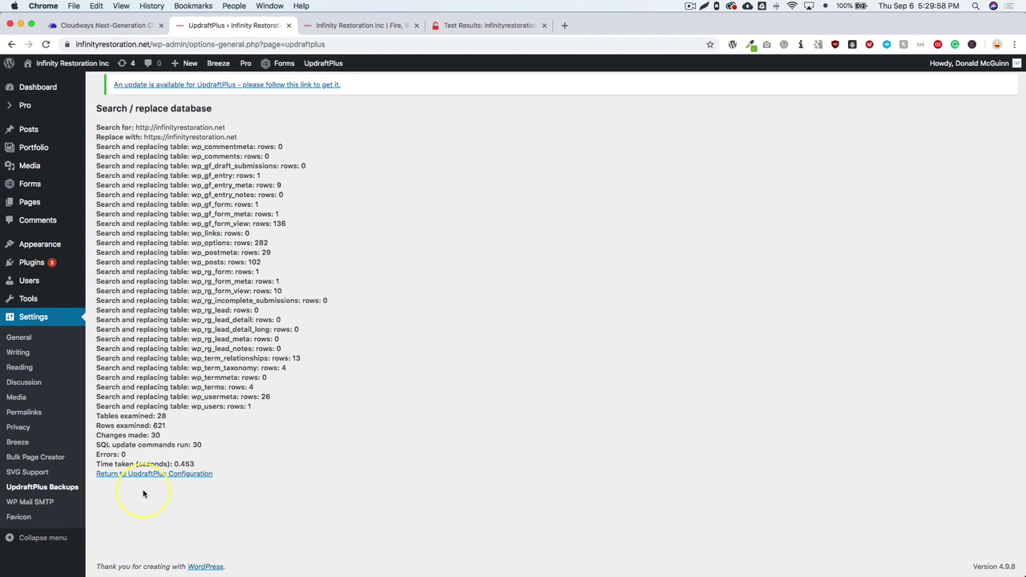
click(32, 88)
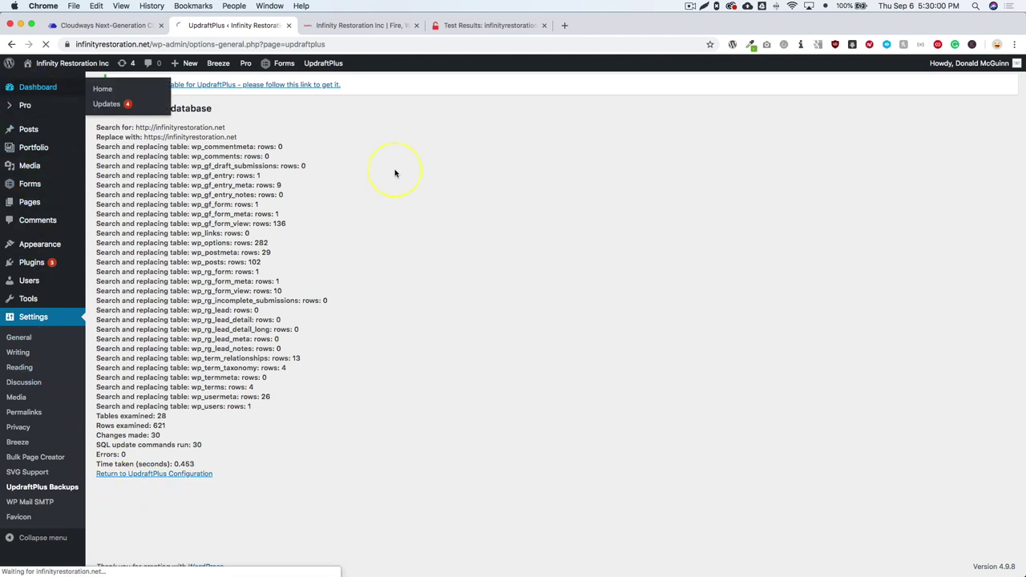
Step: Reload the live Infinity Restoration homepage and inspect its connection security and certificate information
click(355, 25)
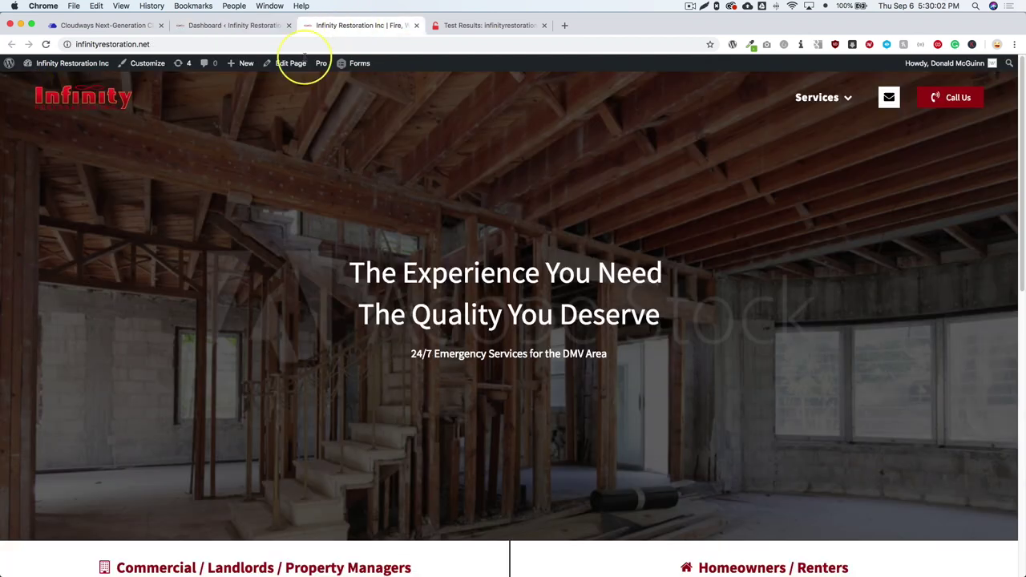
key(super+r)
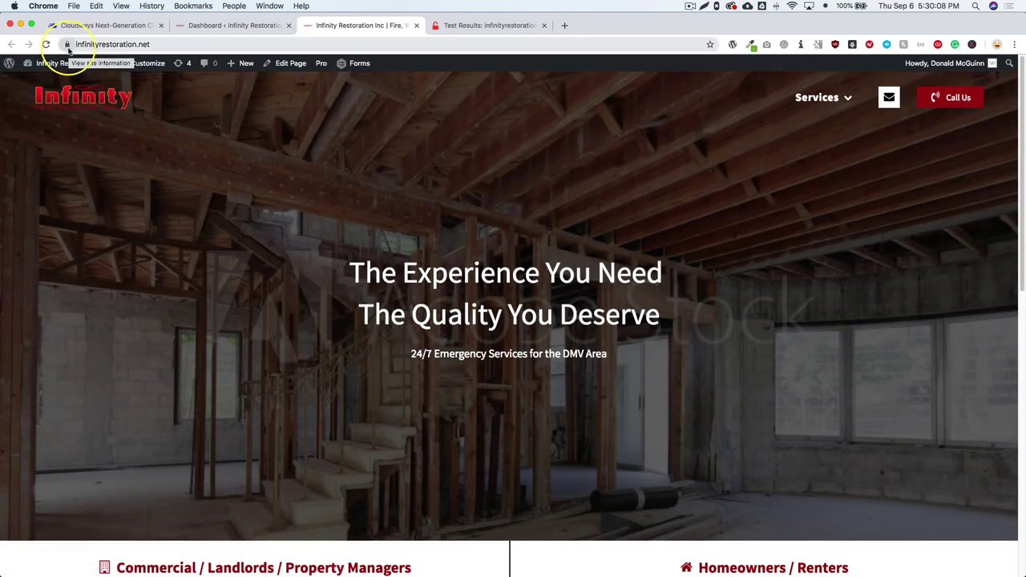
click(67, 45)
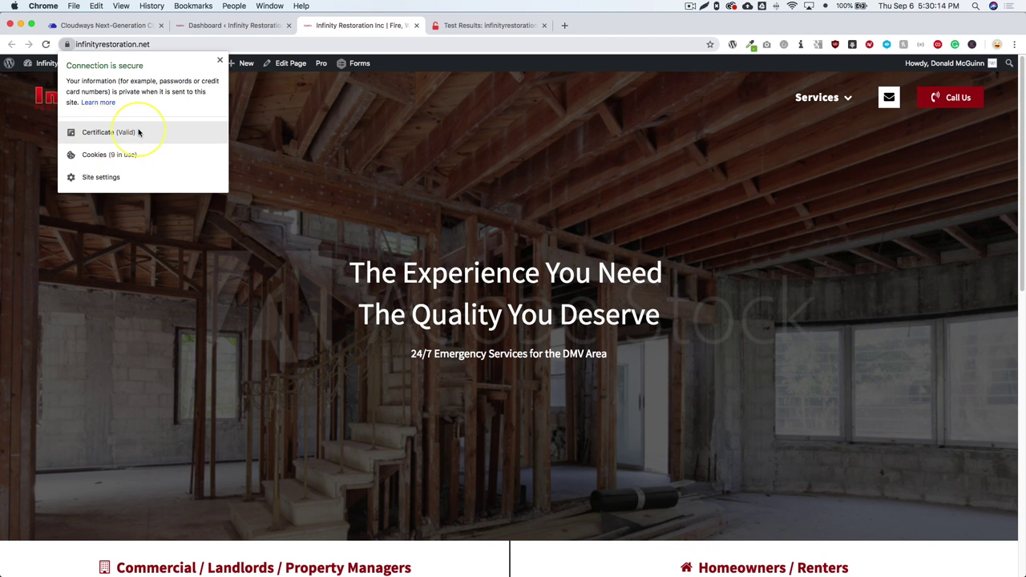
click(258, 125)
Step: Reveal the homepage's full address to check that it uses the https protocol
click(134, 44)
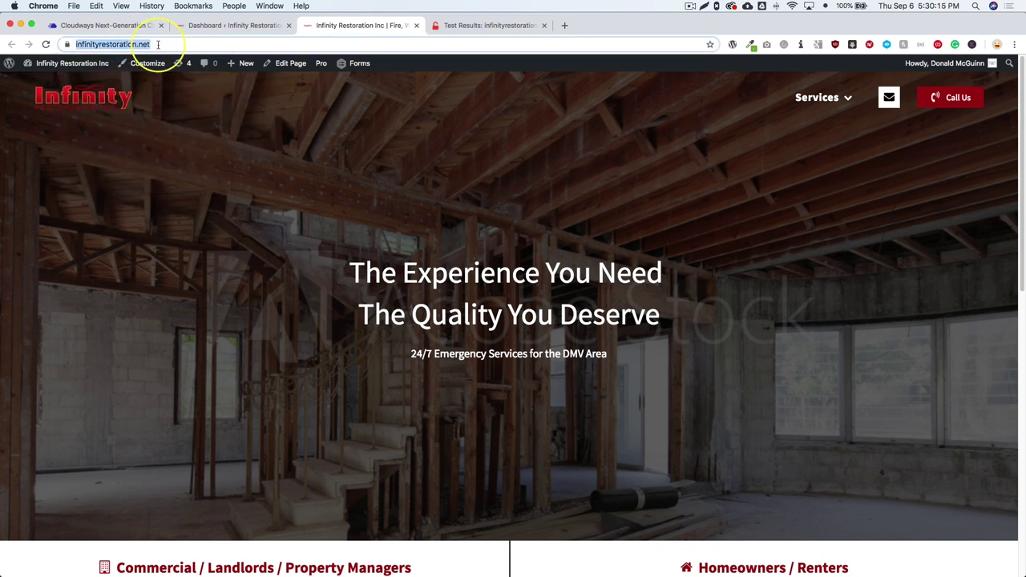
click(82, 45)
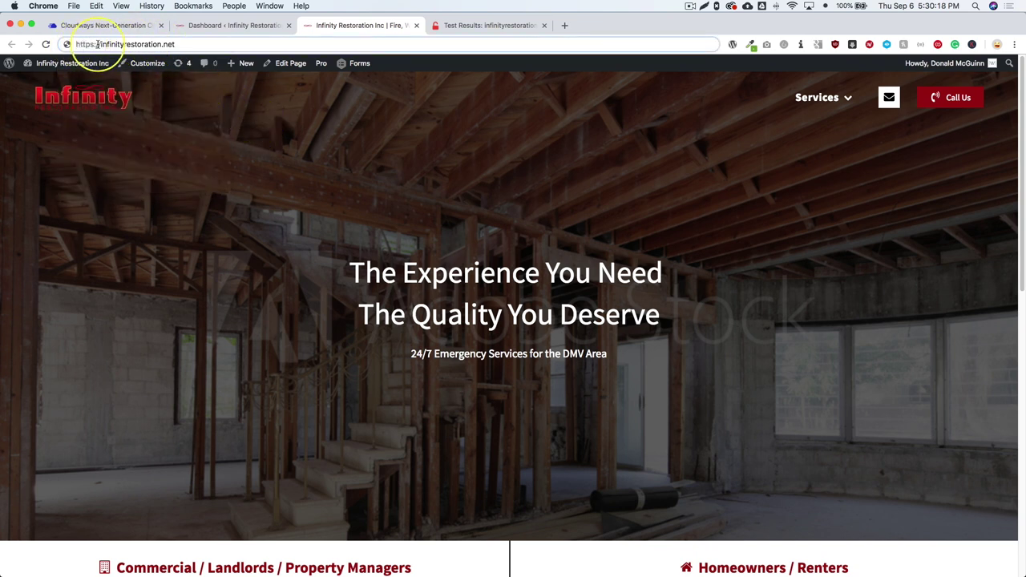
click(176, 113)
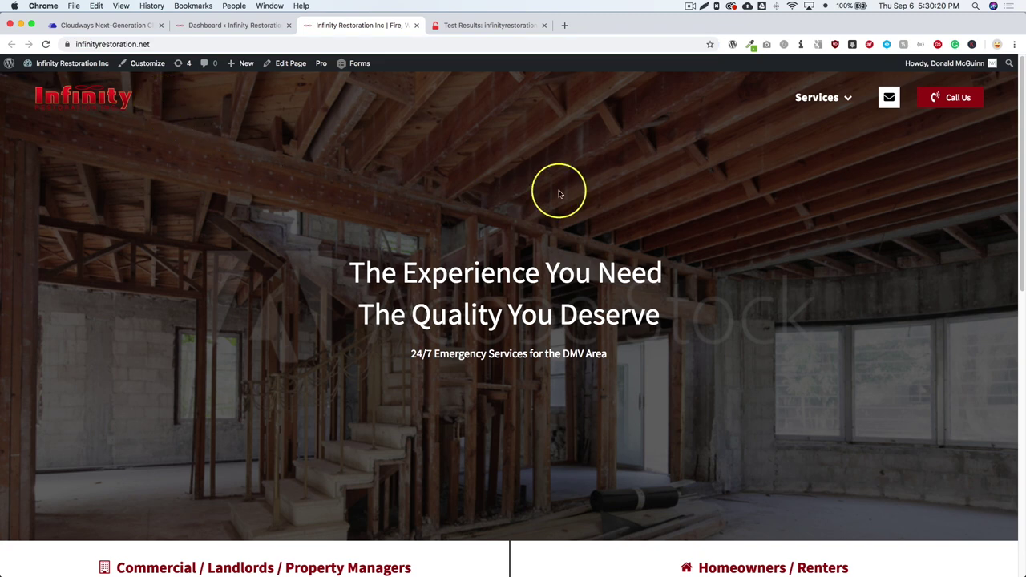
Step: Open the Water Damage, Reconstruction and Consulting service pages in turn and check each one's padlock
mouse_move(810, 104)
click(804, 166)
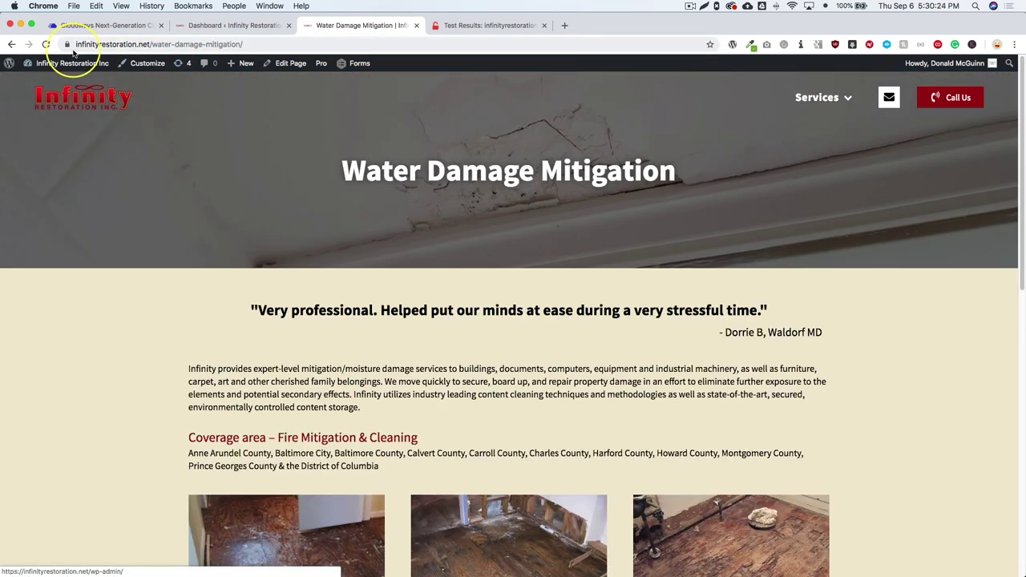
mouse_move(817, 97)
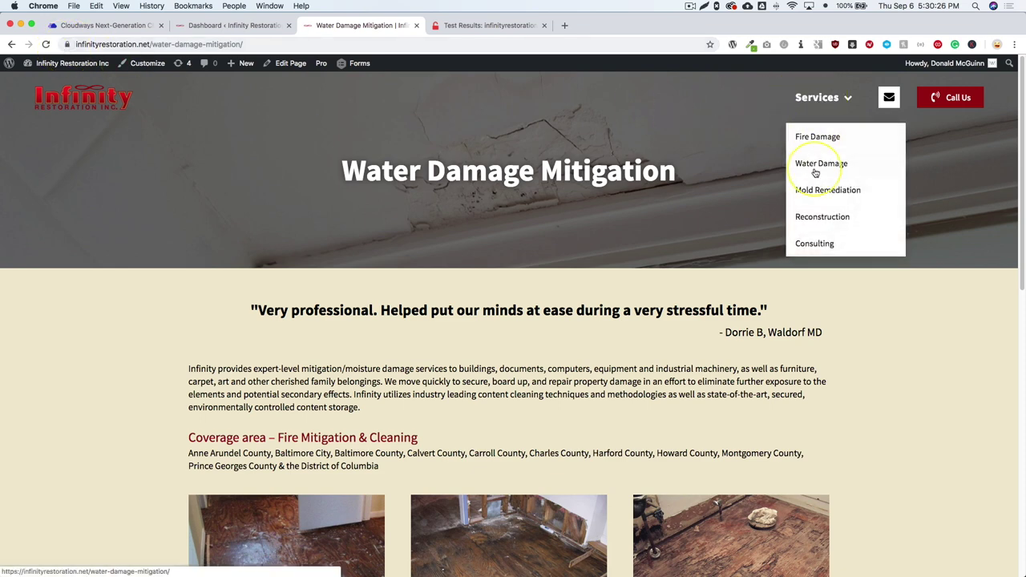
click(818, 217)
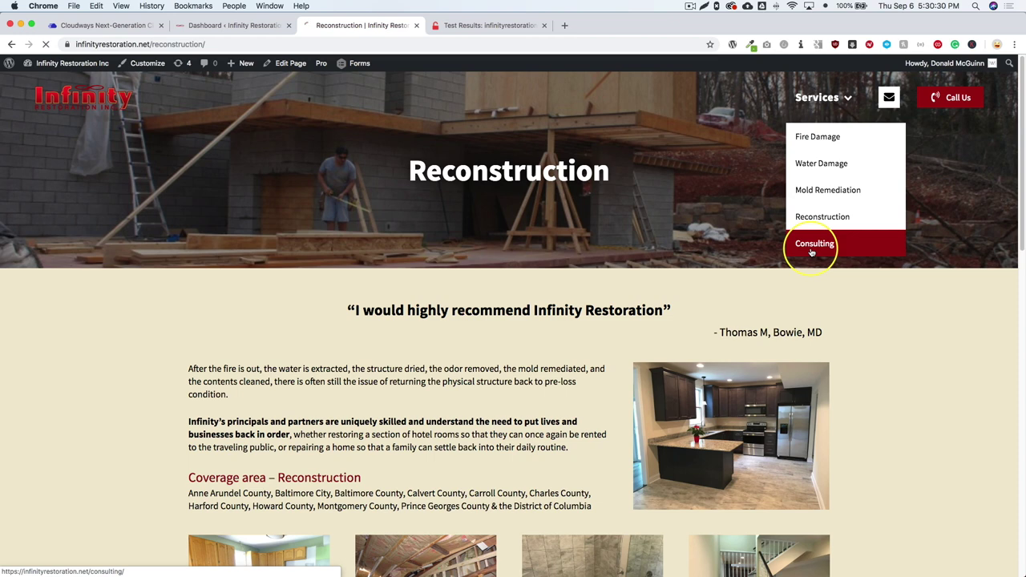
click(813, 244)
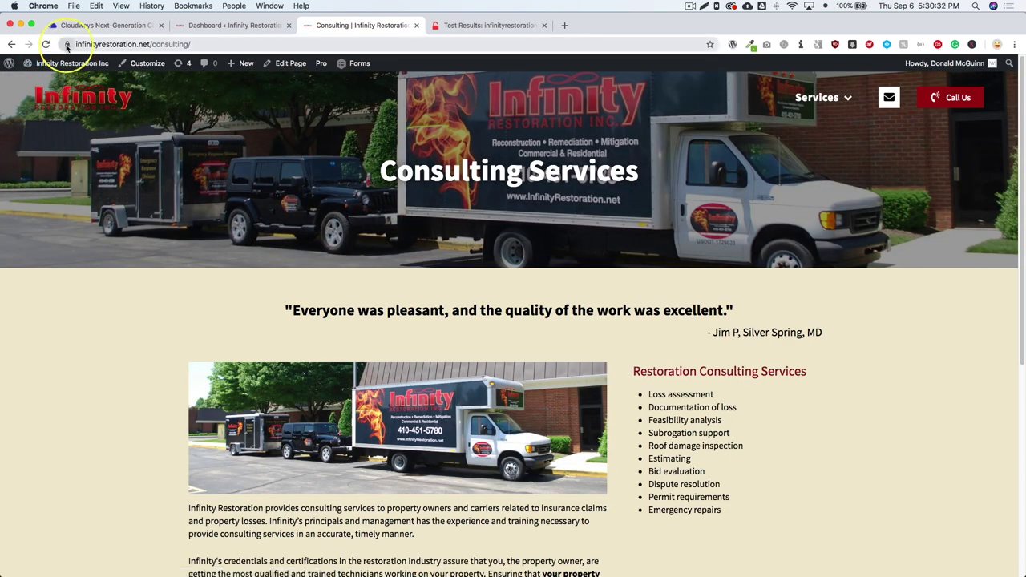
click(67, 45)
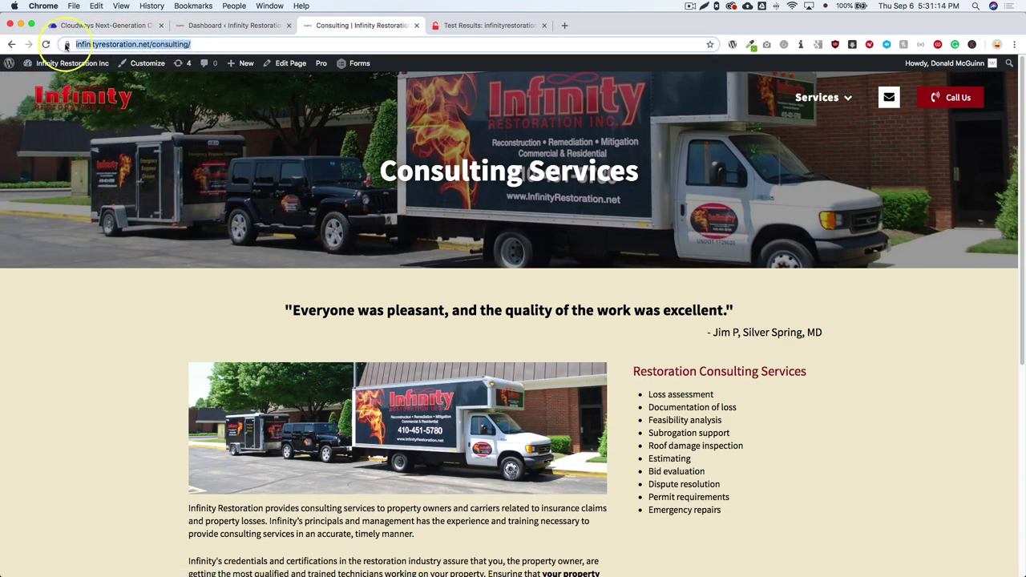
click(187, 133)
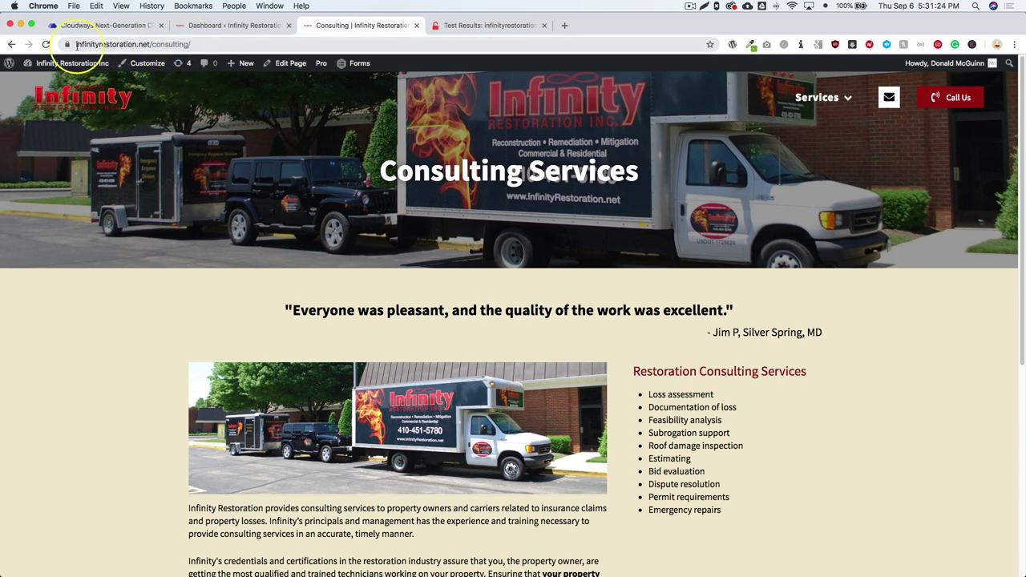
Step: Check the padlock on the WordPress dashboard, and return to the live site's homepage
click(208, 28)
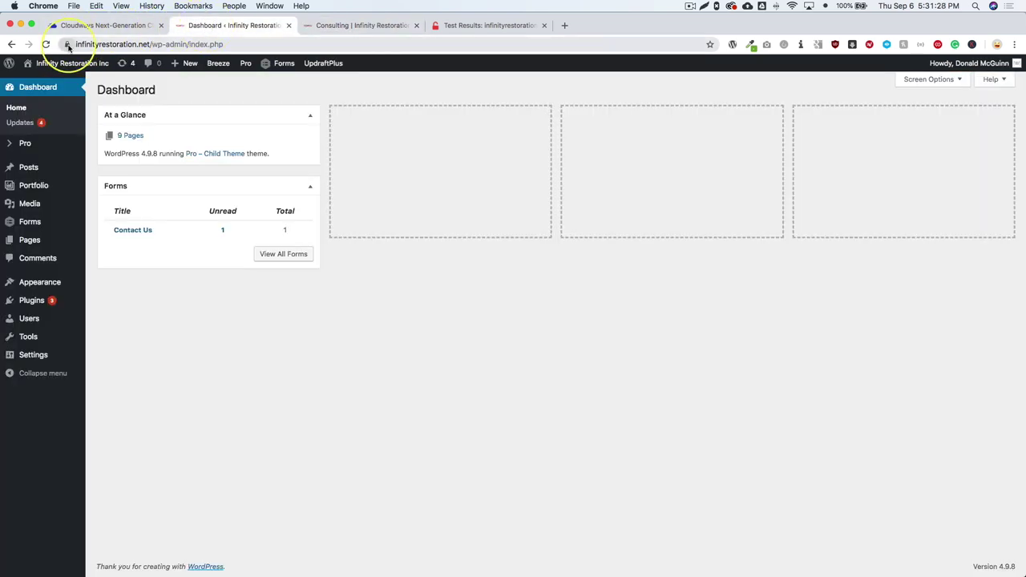
click(321, 24)
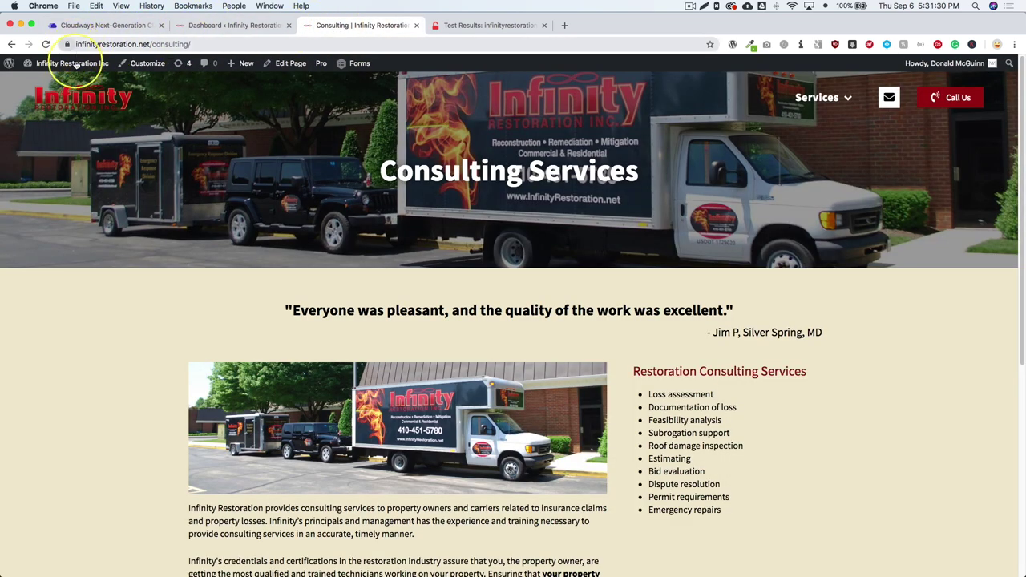
click(102, 104)
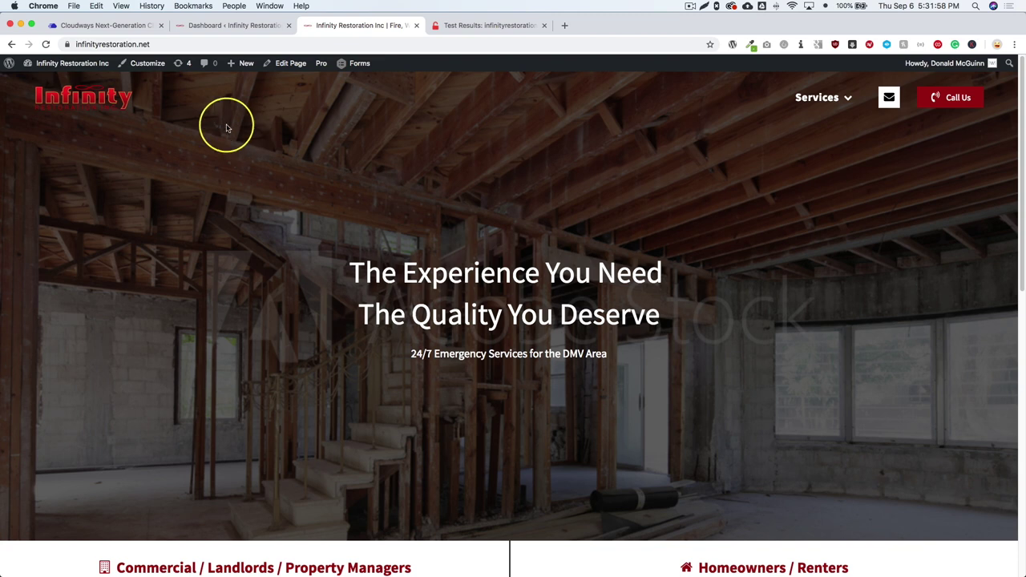
Step: Review the infinityrestoration.net domain entry in Cloudways' SSL certificate settings, and go back to the live homepage
click(133, 27)
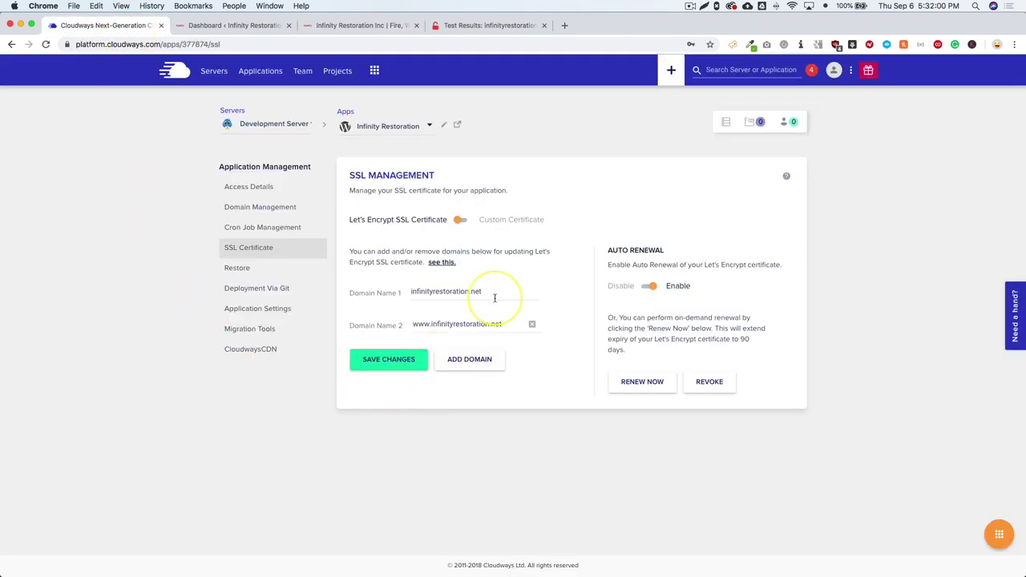
drag(480, 292, 409, 295)
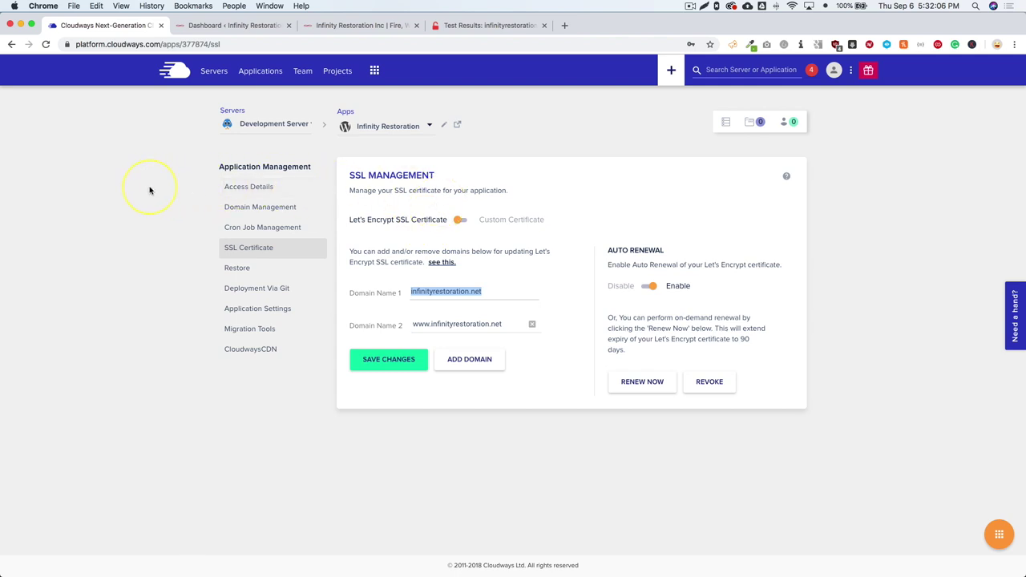
click(338, 26)
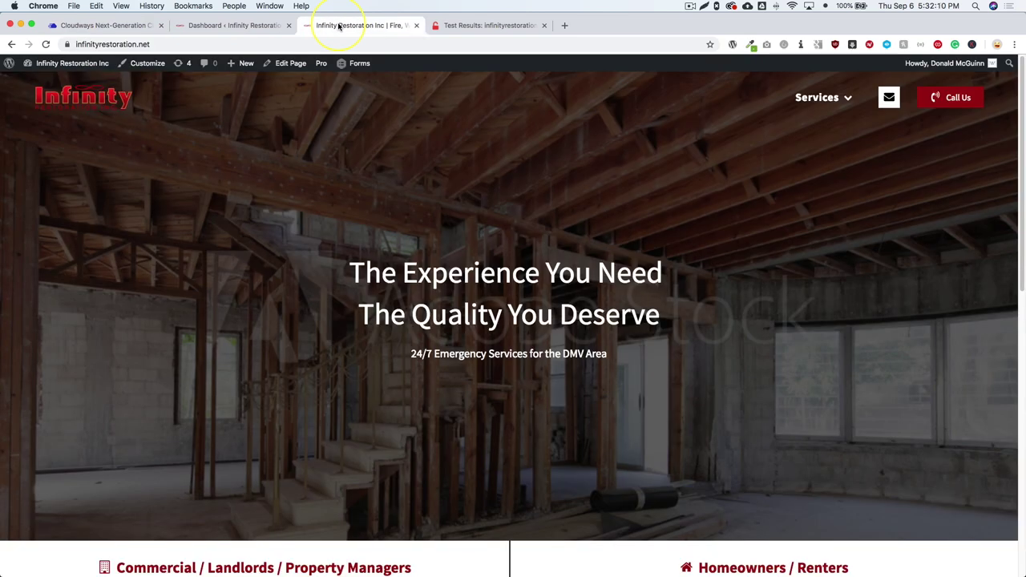